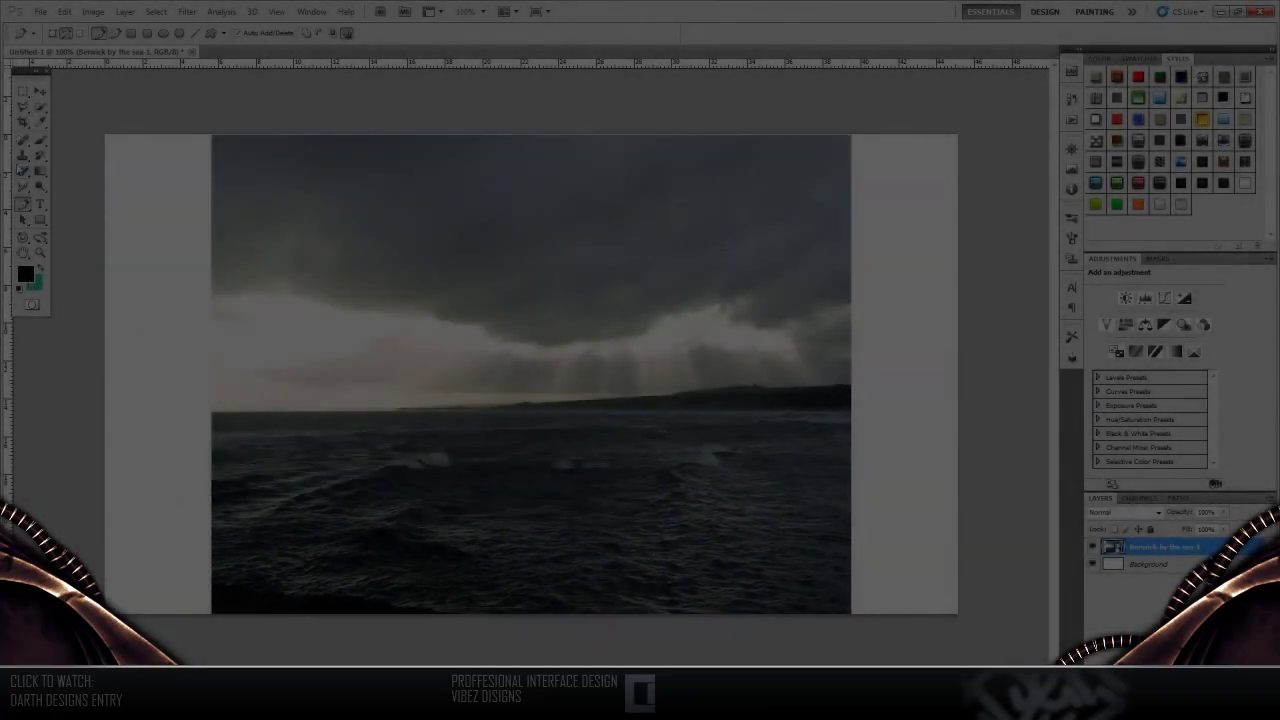
Erase the cloudy sky to white and duplicate the sea, moving the copy right to fill the canvas
{"action": "left_click_drag", "start_coordinate": [257, 205], "coordinate": [800, 180]}
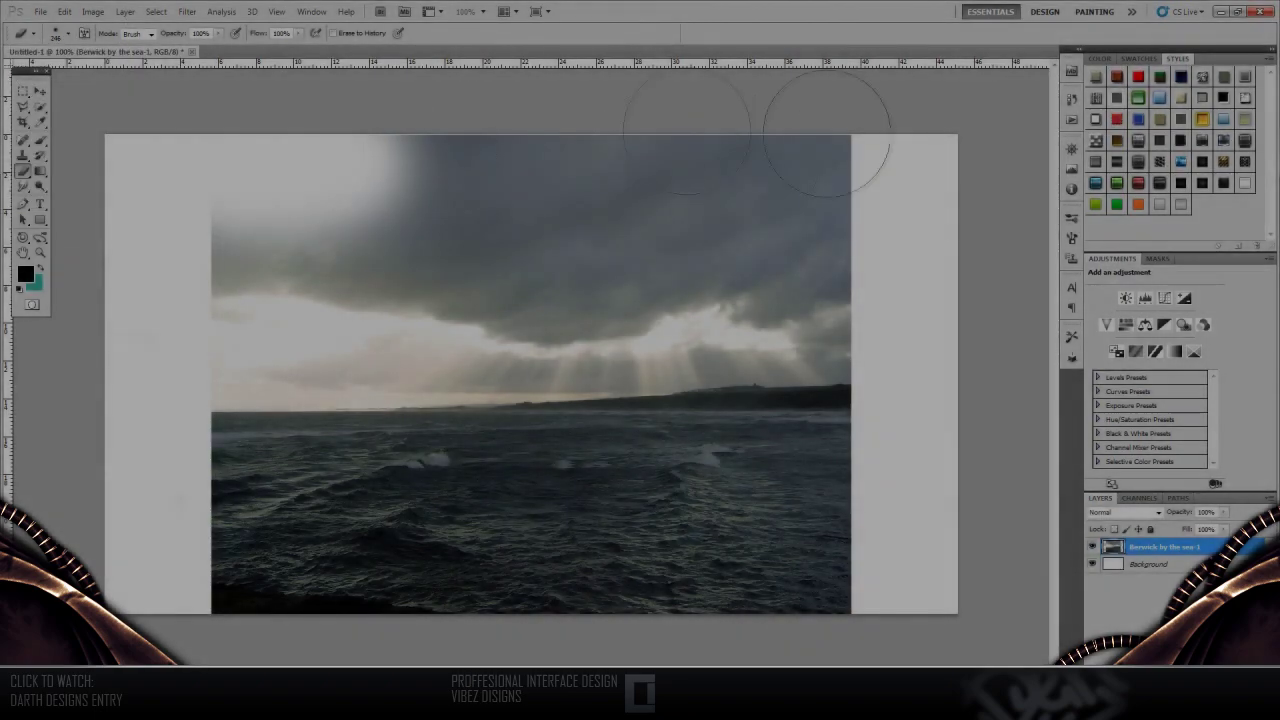
{"action": "mouse_move", "coordinate": [477, 135]}
{"action": "left_mouse_down"}
{"action": "mouse_move", "coordinate": [646, 214]}
{"action": "mouse_move", "coordinate": [157, 251]}
{"action": "mouse_move", "coordinate": [791, 257]}
{"action": "mouse_move", "coordinate": [950, 288]}
{"action": "mouse_move", "coordinate": [217, 372]}
{"action": "mouse_move", "coordinate": [400, 391]}
{"action": "mouse_move", "coordinate": [394, 405]}
{"action": "mouse_move", "coordinate": [889, 400]}
{"action": "mouse_move", "coordinate": [171, 411]}
{"action": "left_mouse_up"}
{"action": "left_click", "coordinate": [40, 91]}
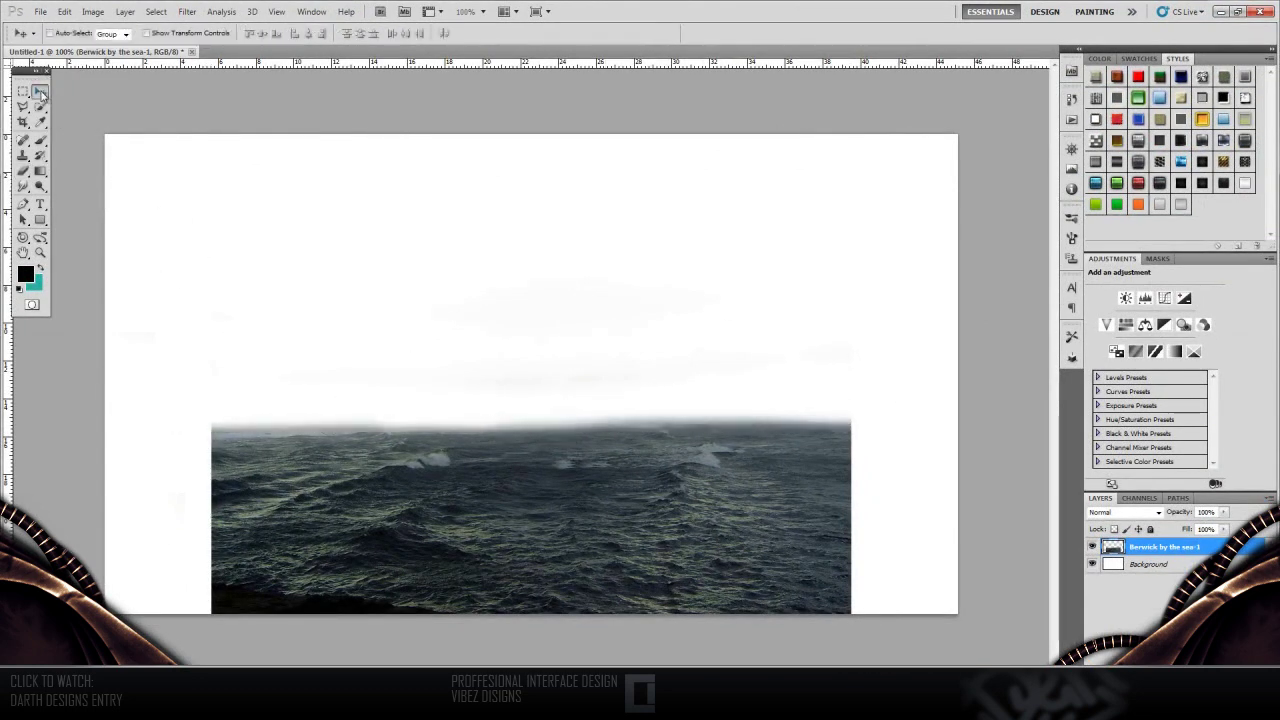
{"action": "left_click_drag", "start_coordinate": [611, 567], "coordinate": [504, 567]}
{"action": "key", "text": "ctrl+j"}
{"action": "mouse_move", "coordinate": [603, 490]}
{"action": "left_mouse_down"}
{"action": "mouse_move", "coordinate": [848, 487]}
{"action": "mouse_move", "coordinate": [766, 497]}
{"action": "left_mouse_up"}
Select both sea layers together and nudge them slightly left
{"action": "key", "text": "b"}
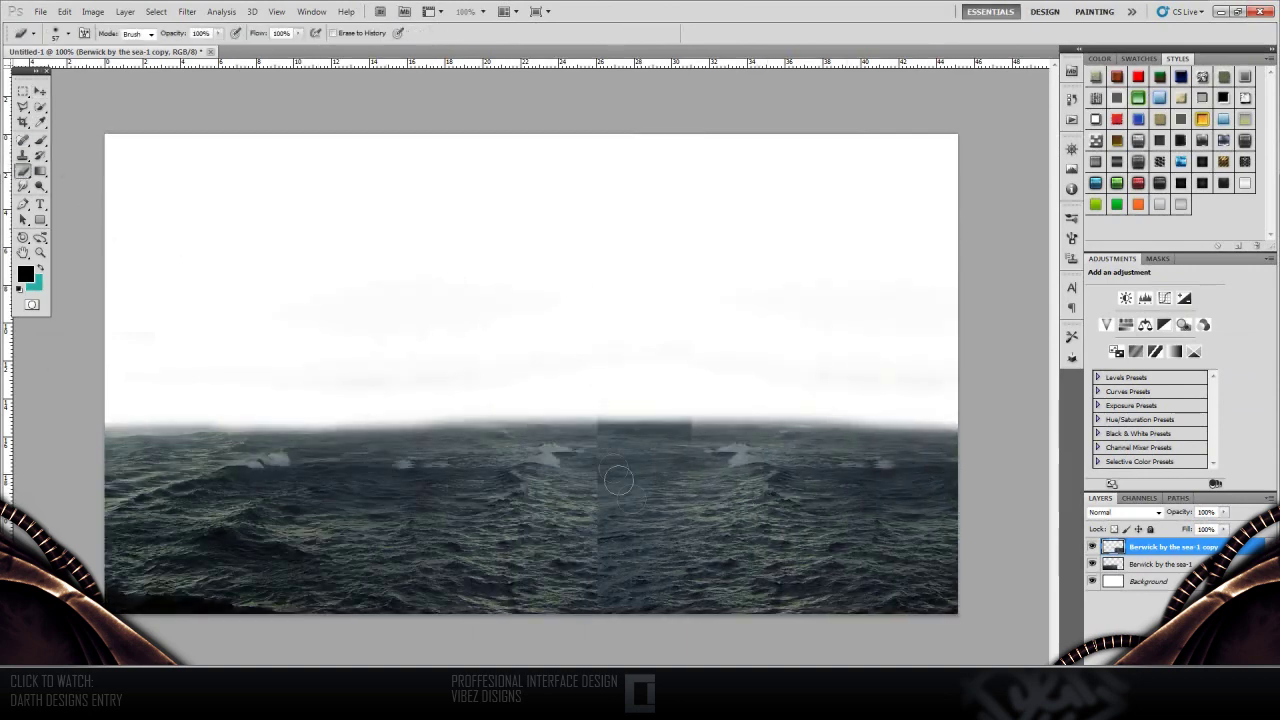
{"action": "key", "text": "alt+bracketleft"}
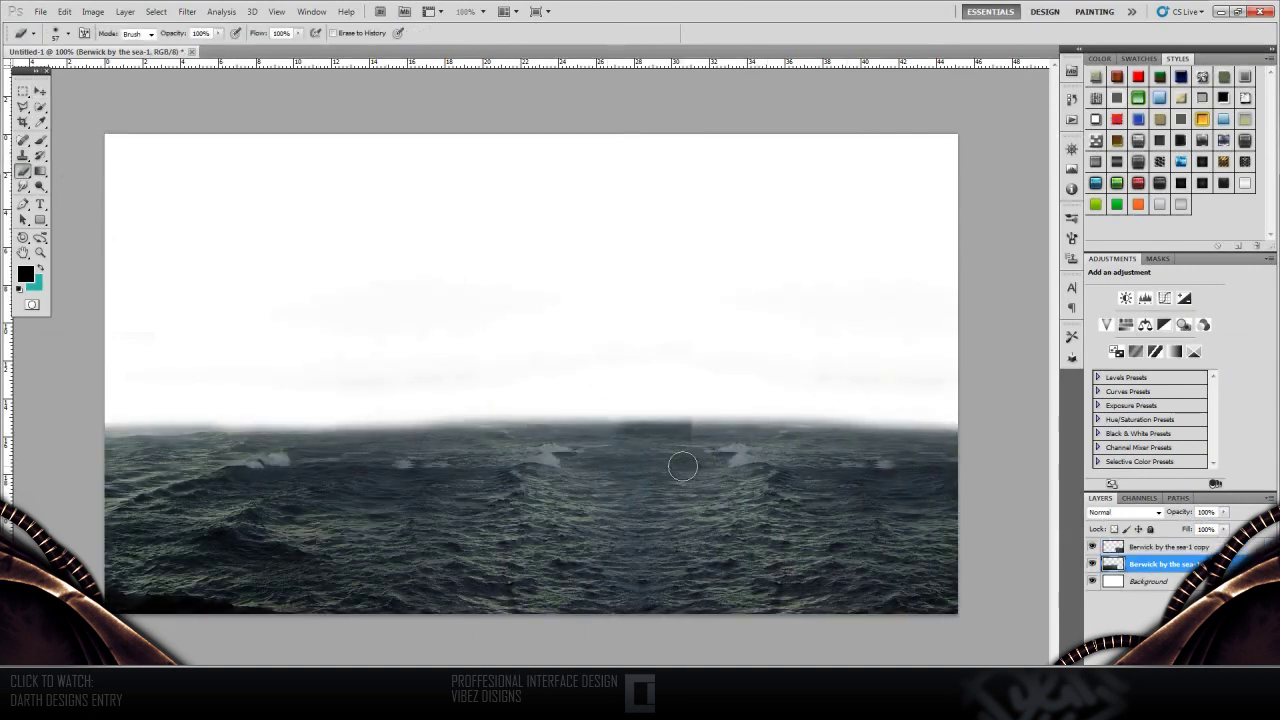
{"action": "key", "text": "v"}
{"action": "left_click", "coordinate": [1168, 547], "text": "shift"}
{"action": "key", "text": "shift+Left"}
Place 'taj mahal dimmed' from the Photo Manipulation Pack Buildings folder onto the canvas
{"action": "key", "text": "super"}
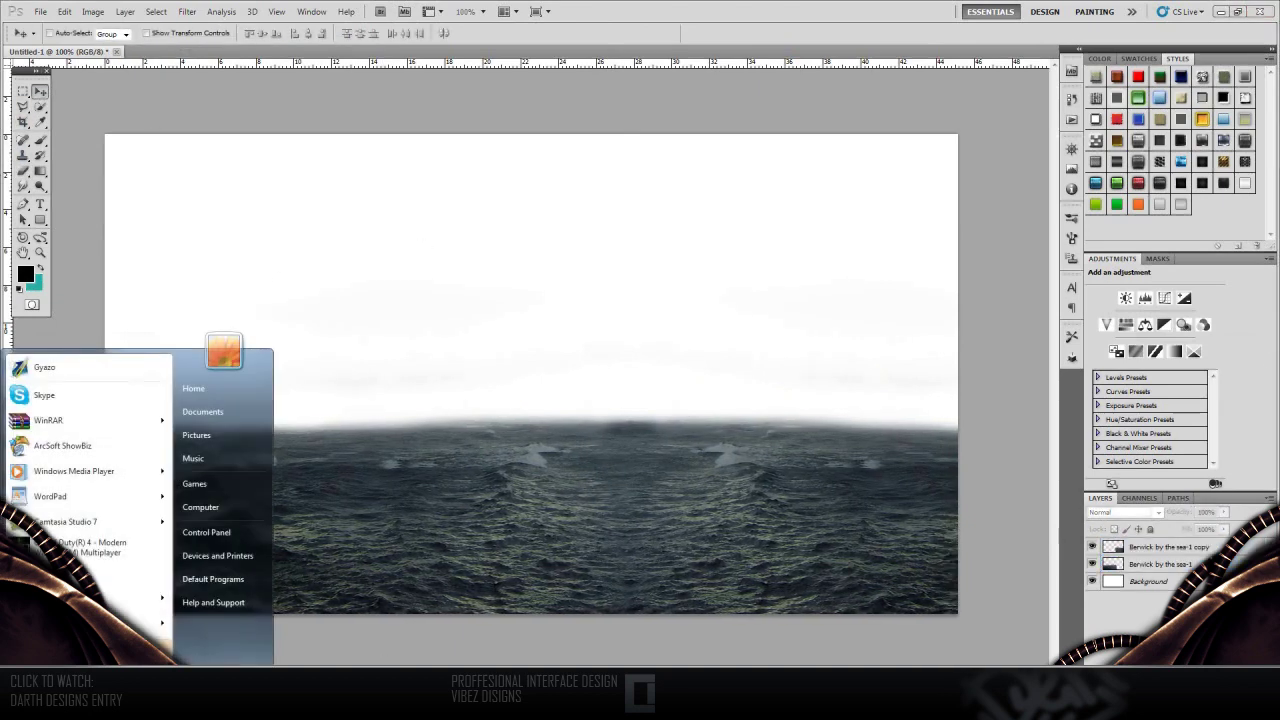
{"action": "type", "text": "c"}
{"action": "left_click", "coordinate": [55, 422]}
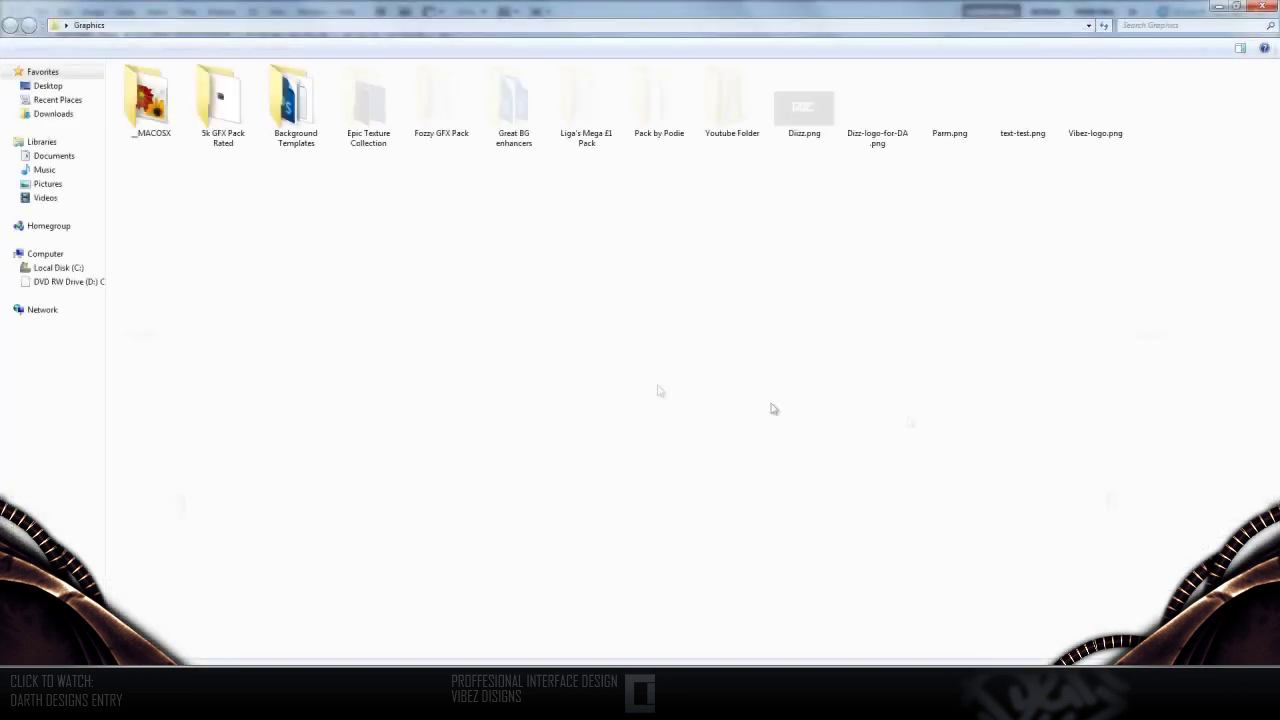
{"action": "double_click", "coordinate": [585, 100]}
{"action": "double_click", "coordinate": [155, 330]}
{"action": "double_click", "coordinate": [148, 86]}
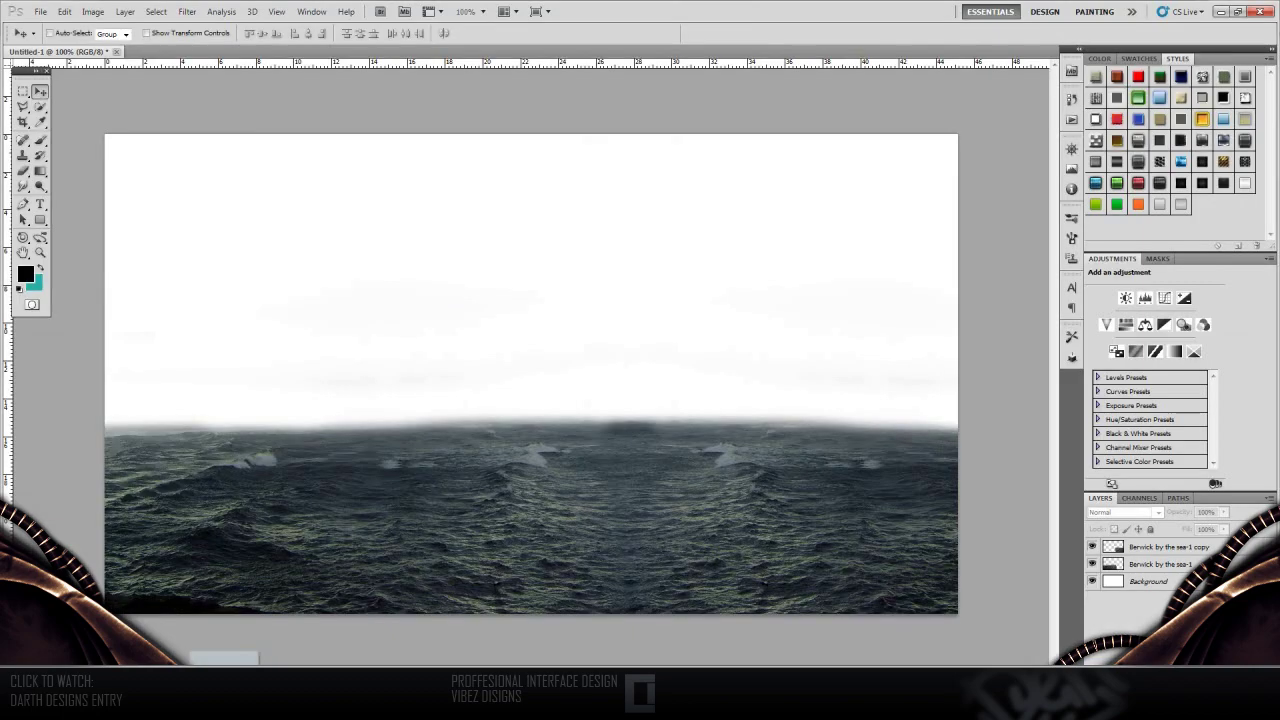
{"action": "left_click_drag", "start_coordinate": [877, 105], "coordinate": [530, 380]}
{"action": "key", "text": "Return"}
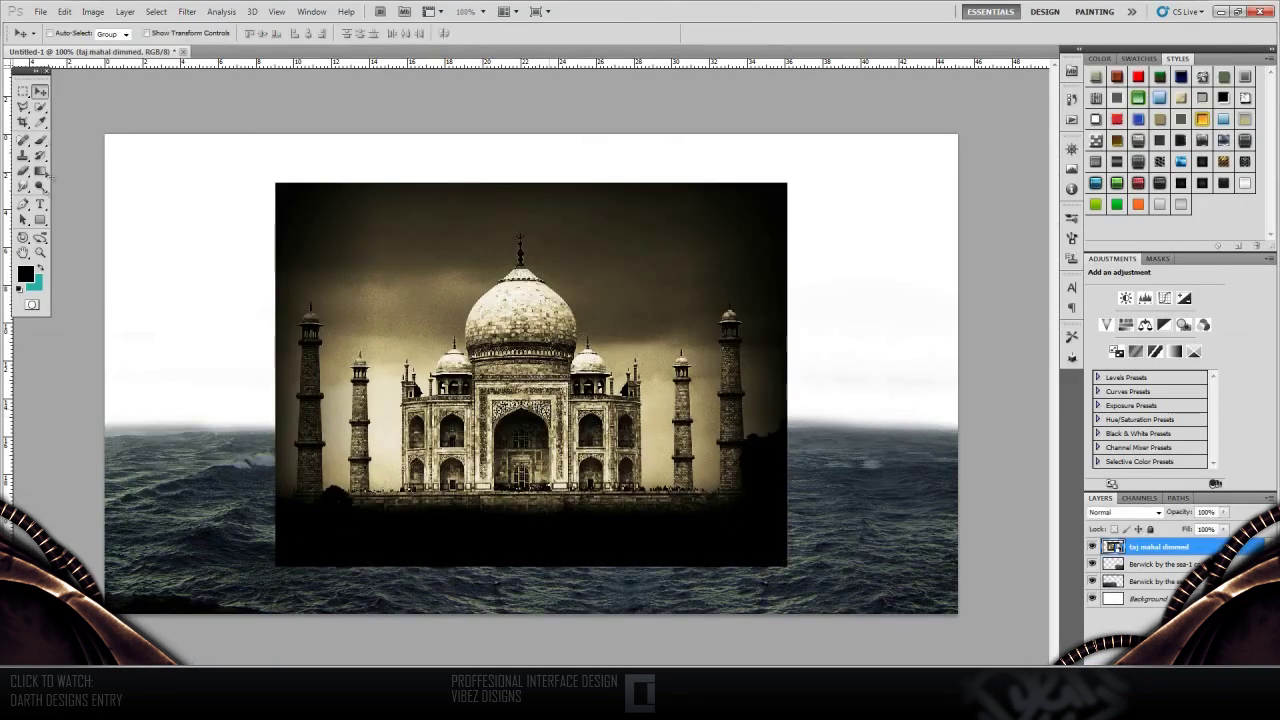
Zoom in and trace a Pen path along the left minarets, side domes and main dome to the spire
{"action": "scroll", "coordinate": [222, 517], "scroll_direction": "up", "scroll_amount": 3}
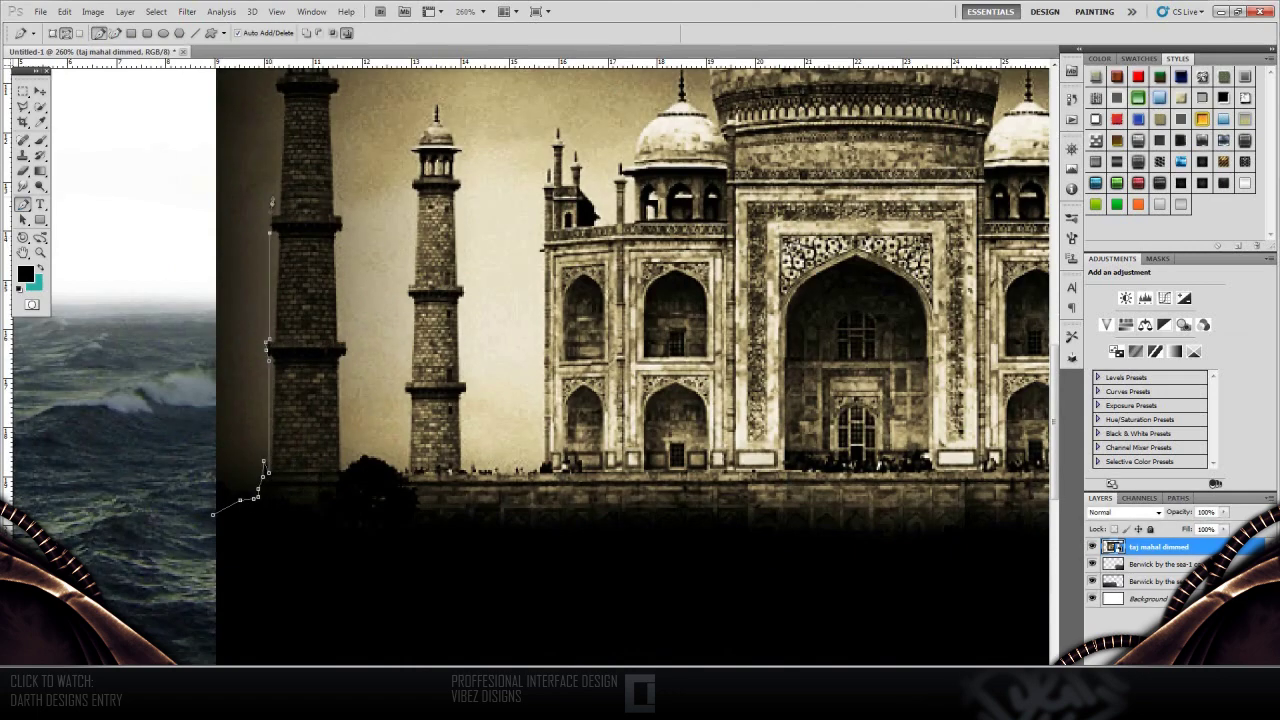
{"action": "scroll", "coordinate": [531, 366], "scroll_direction": "up", "scroll_amount": 3}
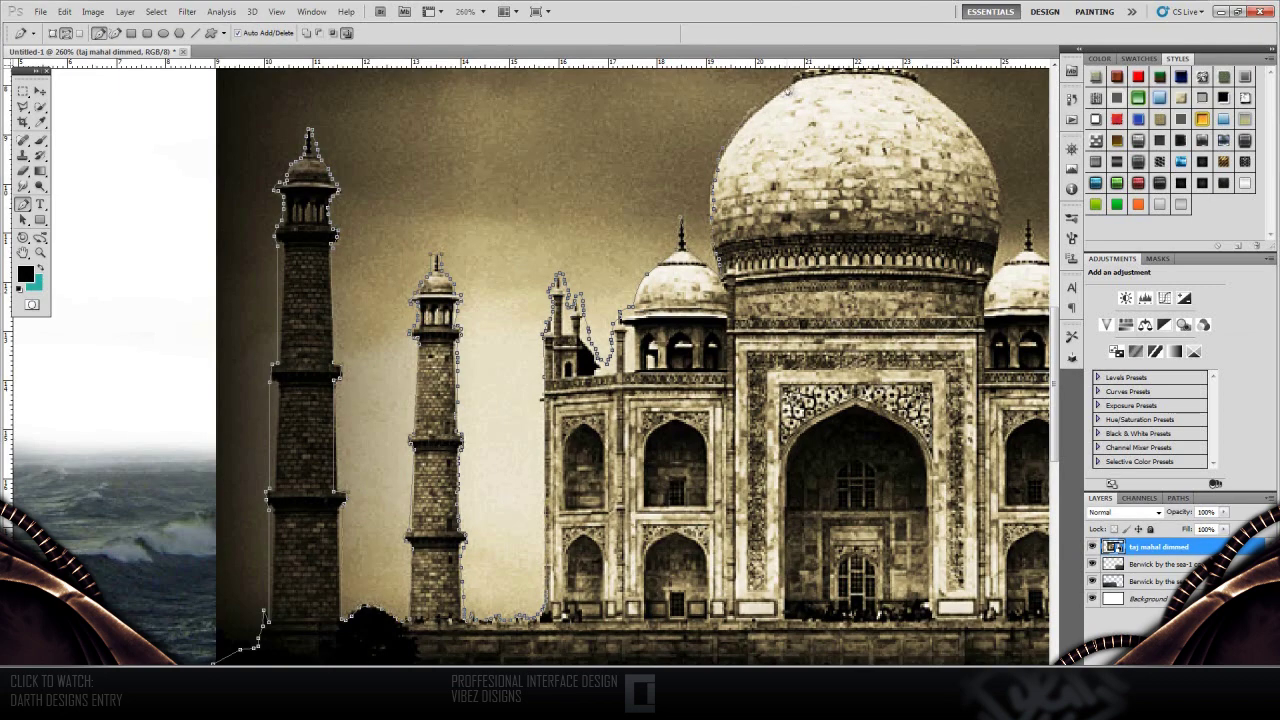
{"action": "scroll", "coordinate": [825, 118], "scroll_direction": "up", "scroll_amount": 3}
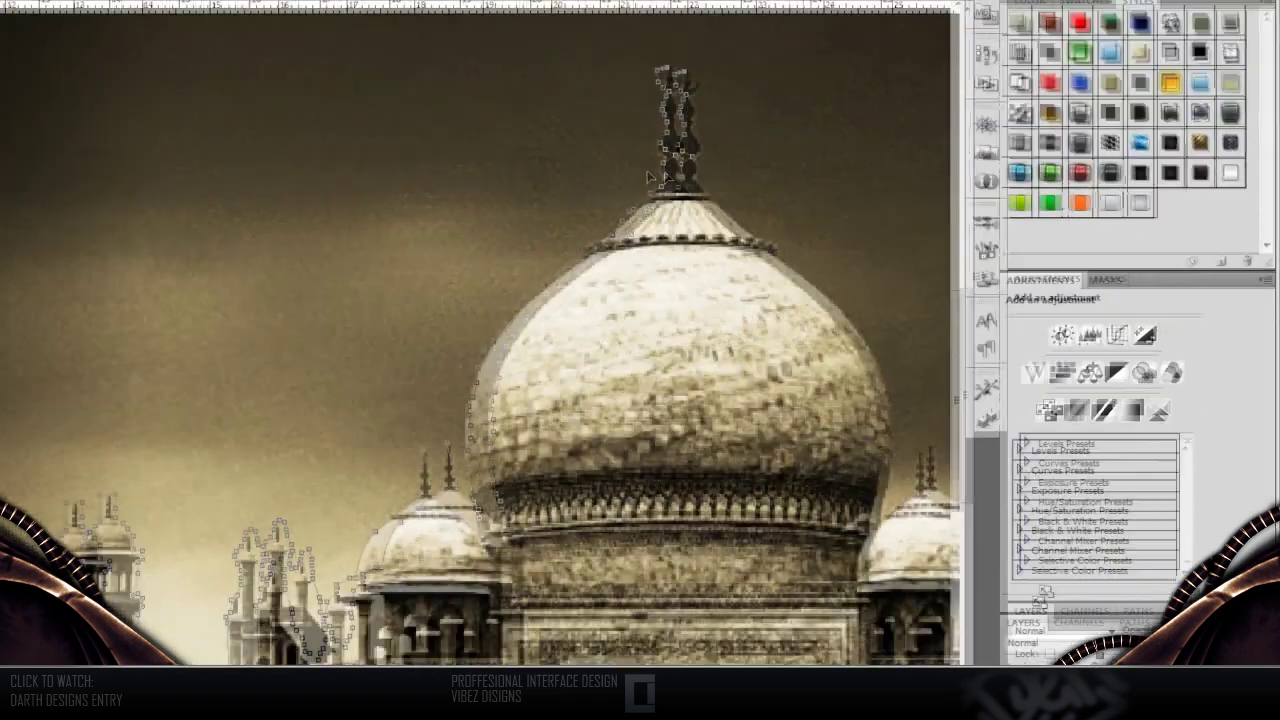
{"action": "scroll", "coordinate": [506, 627], "scroll_direction": "down", "scroll_amount": 3}
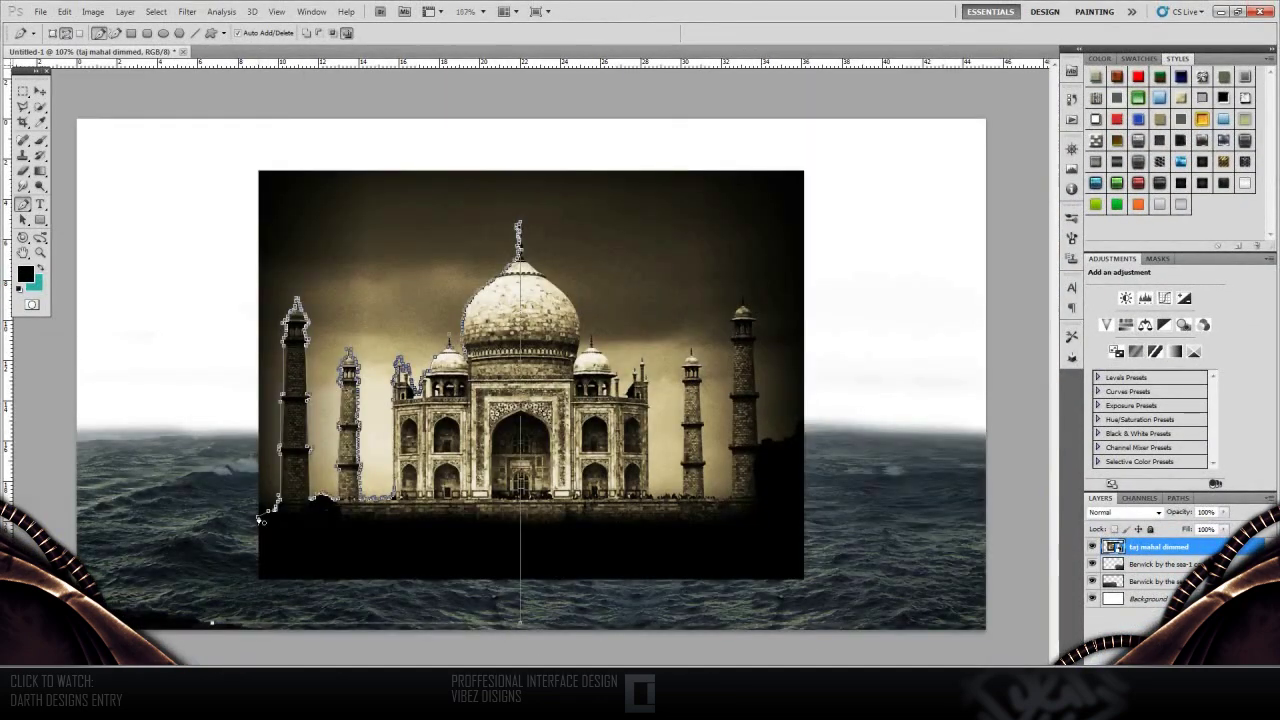
Rasterize the Taj Mahal layer and delete everything outside the traced left half
{"action": "right_click", "coordinate": [413, 450]}
{"action": "left_click", "coordinate": [428, 491]}
{"action": "key", "text": "Return"}
{"action": "key", "text": "m"}
{"action": "right_click", "coordinate": [282, 250]}
{"action": "left_click", "coordinate": [353, 274]}
{"action": "key", "text": "Delete"}
{"action": "key", "text": "Return"}
{"action": "right_click", "coordinate": [1124, 547]}
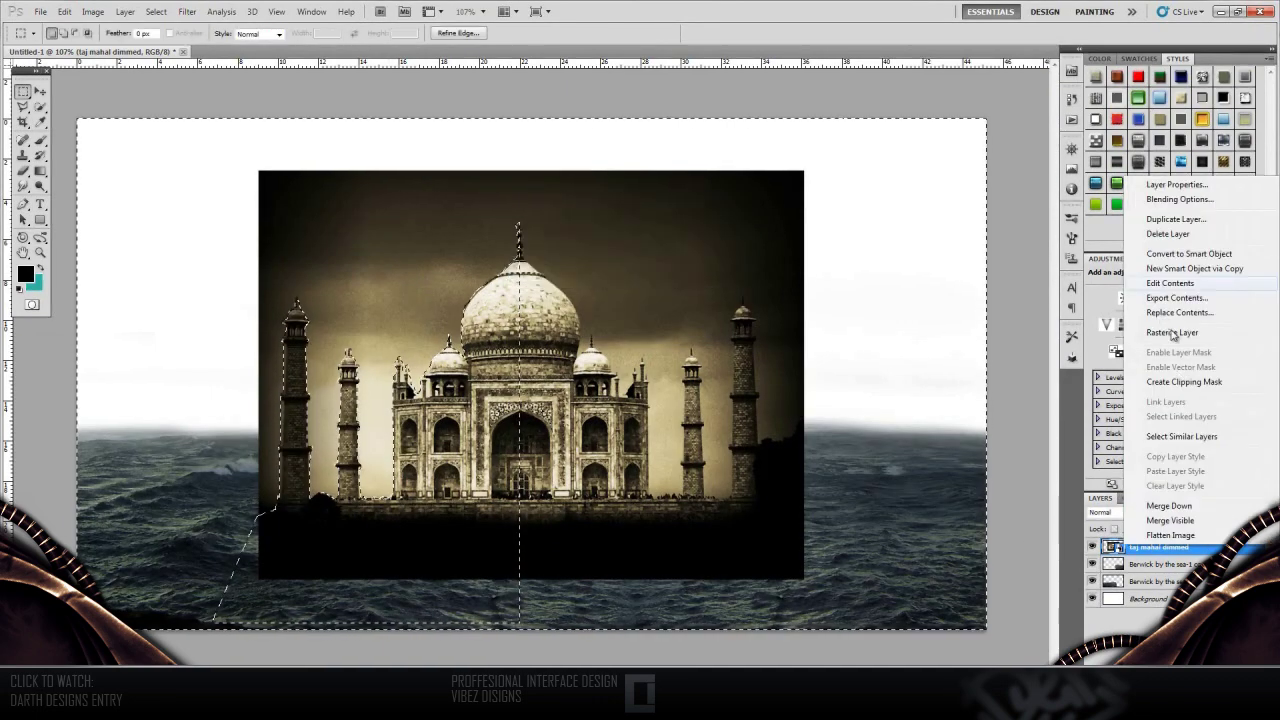
{"action": "left_click", "coordinate": [1172, 332]}
{"action": "key", "text": "Delete"}
{"action": "key", "text": "ctrl+d"}
Mirror a copy of the half onto the right side and merge both into one building
{"action": "key", "text": "ctrl+j"}
{"action": "key", "text": "ctrl+t"}
{"action": "left_click_drag", "start_coordinate": [379, 354], "coordinate": [417, 355]}
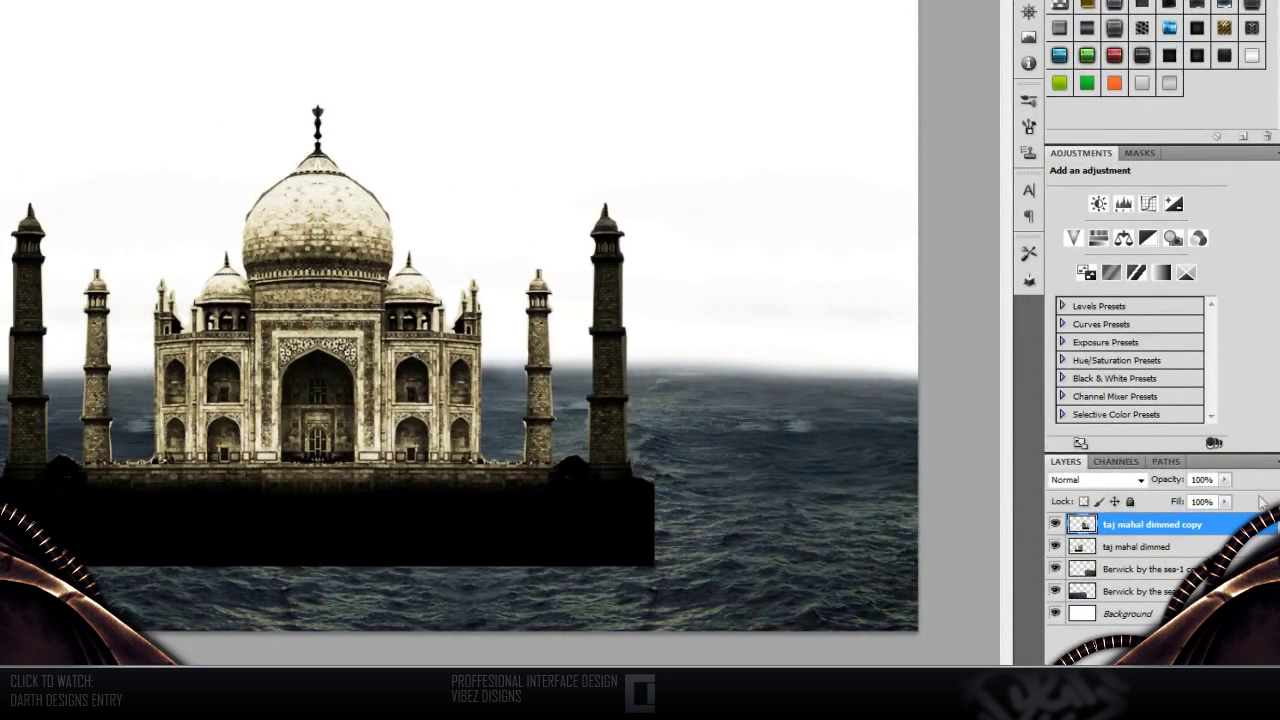
{"action": "key", "text": "ctrl+e"}
Shrink the Taj Mahal in stages and set it on the sea horizon
{"action": "key", "text": "ctrl+minus"}
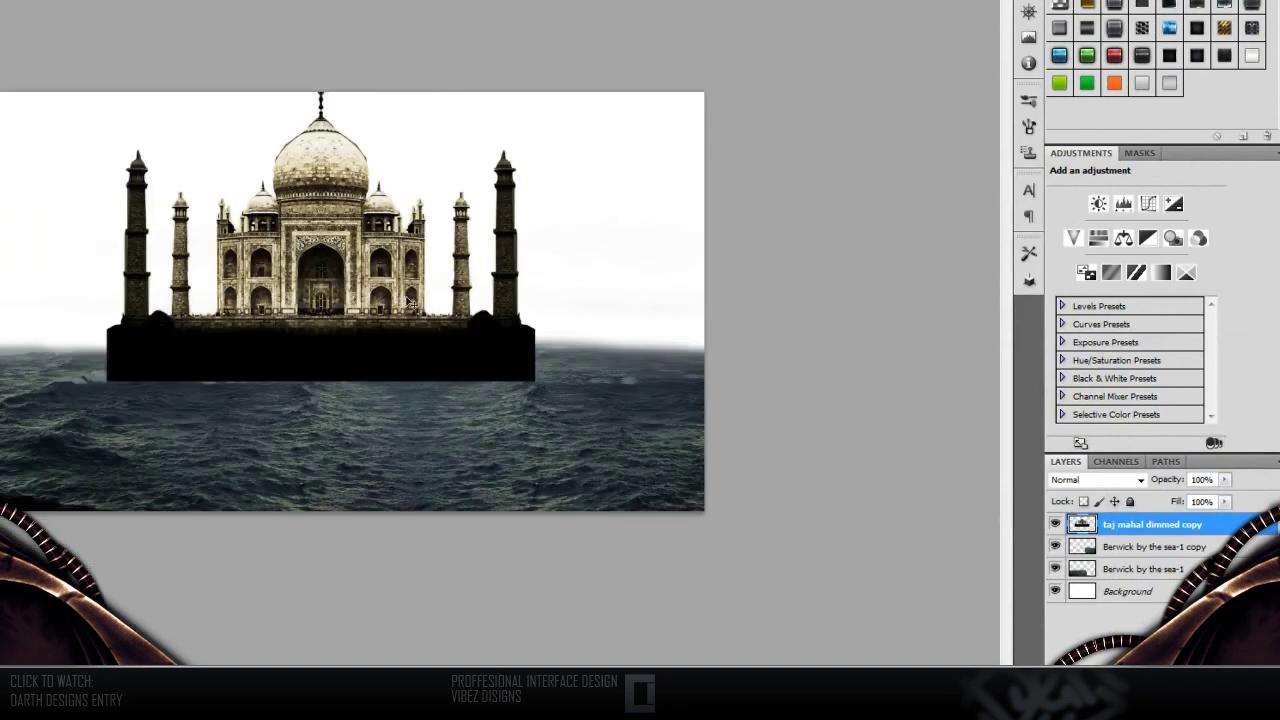
{"action": "key", "text": "ctrl+t"}
{"action": "left_click_drag", "start_coordinate": [563, 208], "coordinate": [489, 263]}
{"action": "key", "text": "Return"}
{"action": "key", "text": "ctrl+t"}
{"action": "left_click_drag", "start_coordinate": [514, 166], "coordinate": [471, 206]}
{"action": "key", "text": "Return"}
{"action": "key", "text": "ctrl+a"}
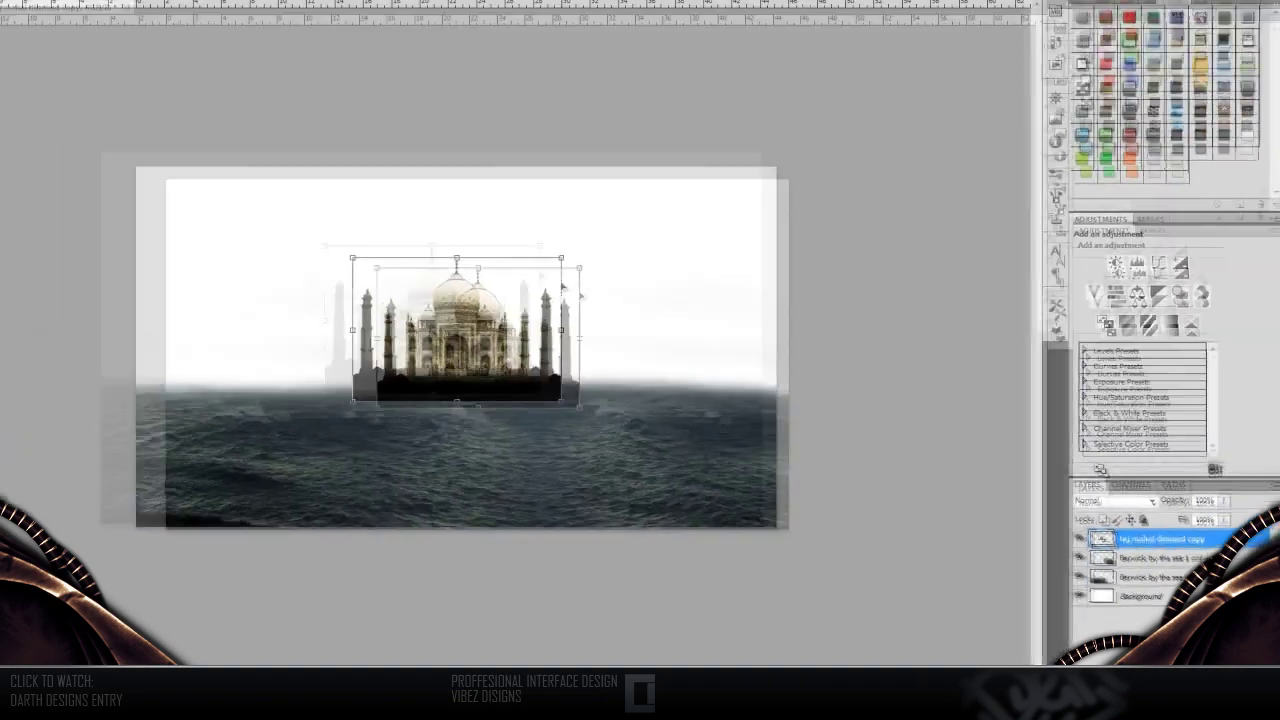
{"action": "key", "text": "ctrl+t"}
{"action": "left_click_drag", "start_coordinate": [620, 298], "coordinate": [612, 305]}
{"action": "key", "text": "Return"}
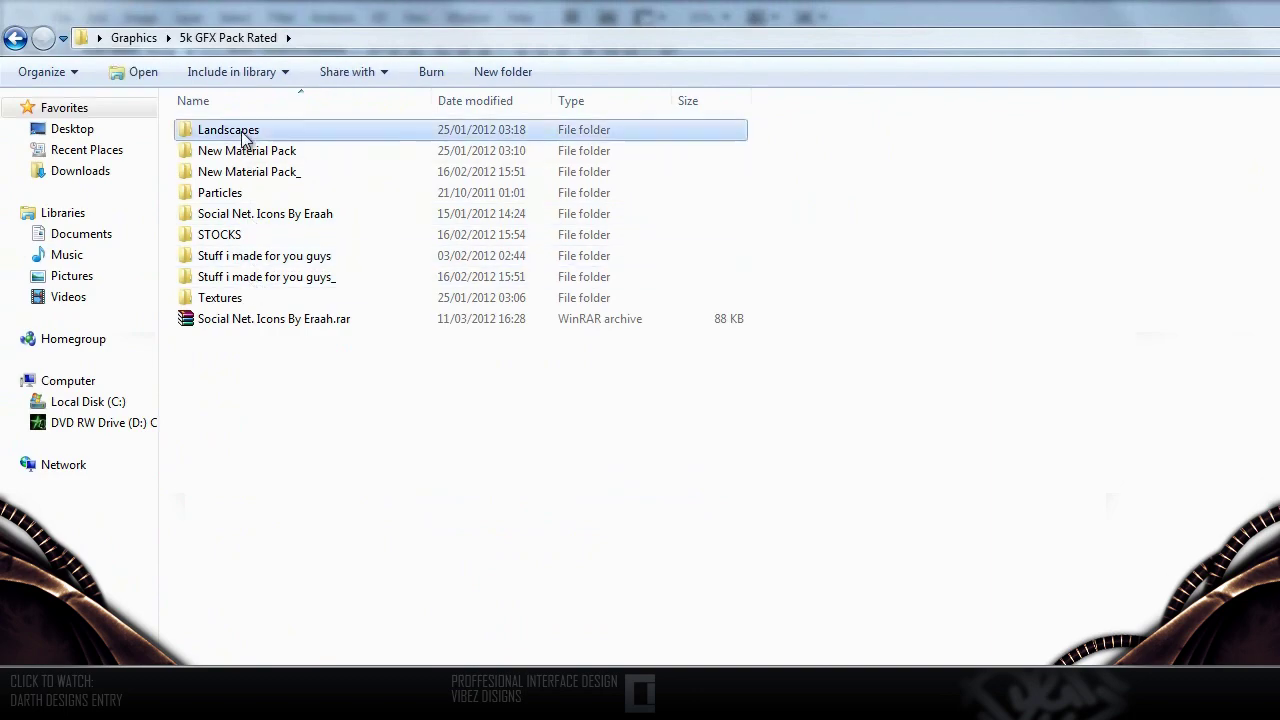
Open the Landscapes folder inside 5k GFX Pack Rated
{"action": "double_click", "coordinate": [244, 140]}
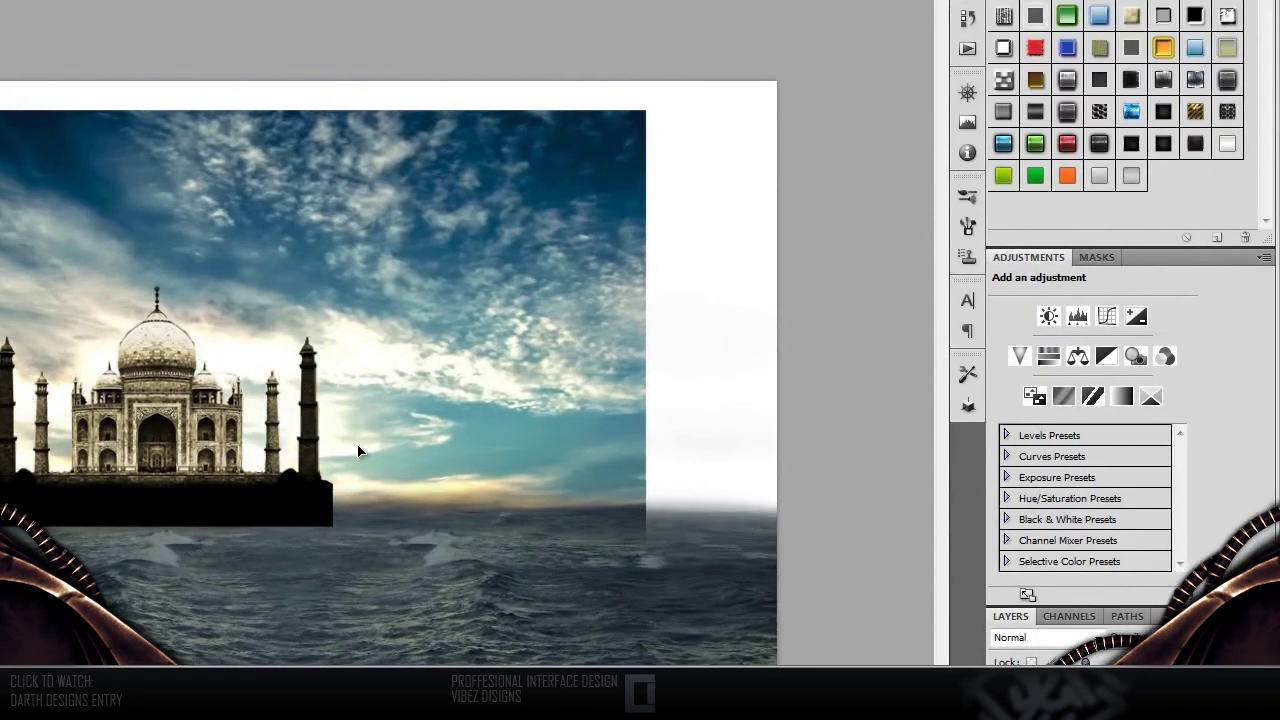
Stretch the sky upward, cover the white left area with a sky copy and erase the seam
{"action": "left_click_drag", "start_coordinate": [182, 75], "coordinate": [183, 63]}
{"action": "key", "text": "Return"}
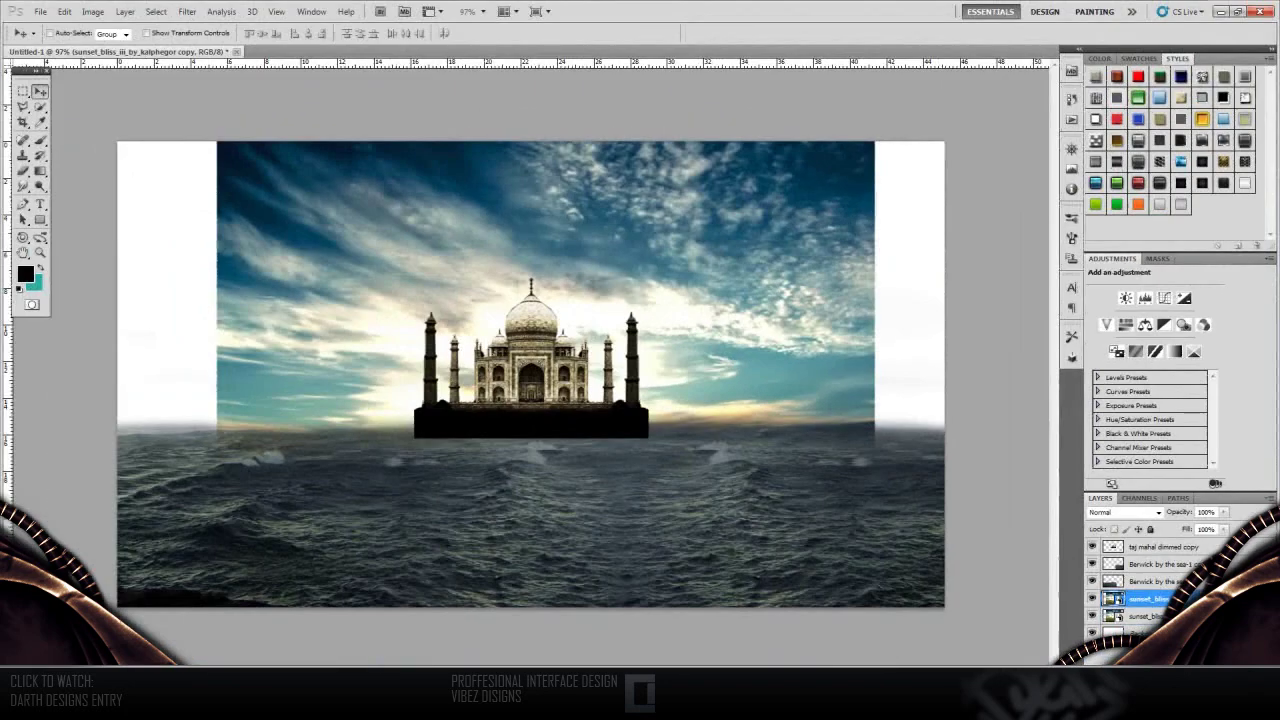
{"action": "left_click_drag", "start_coordinate": [656, 352], "coordinate": [91, 352]}
{"action": "key", "text": "e"}
{"action": "left_click", "coordinate": [62, 33]}
{"action": "mouse_move", "coordinate": [330, 410]}
{"action": "left_mouse_down"}
{"action": "mouse_move", "coordinate": [366, 294]}
{"action": "mouse_move", "coordinate": [349, 109]}
{"action": "mouse_move", "coordinate": [300, 343]}
{"action": "mouse_move", "coordinate": [309, 146]}
{"action": "left_mouse_up"}
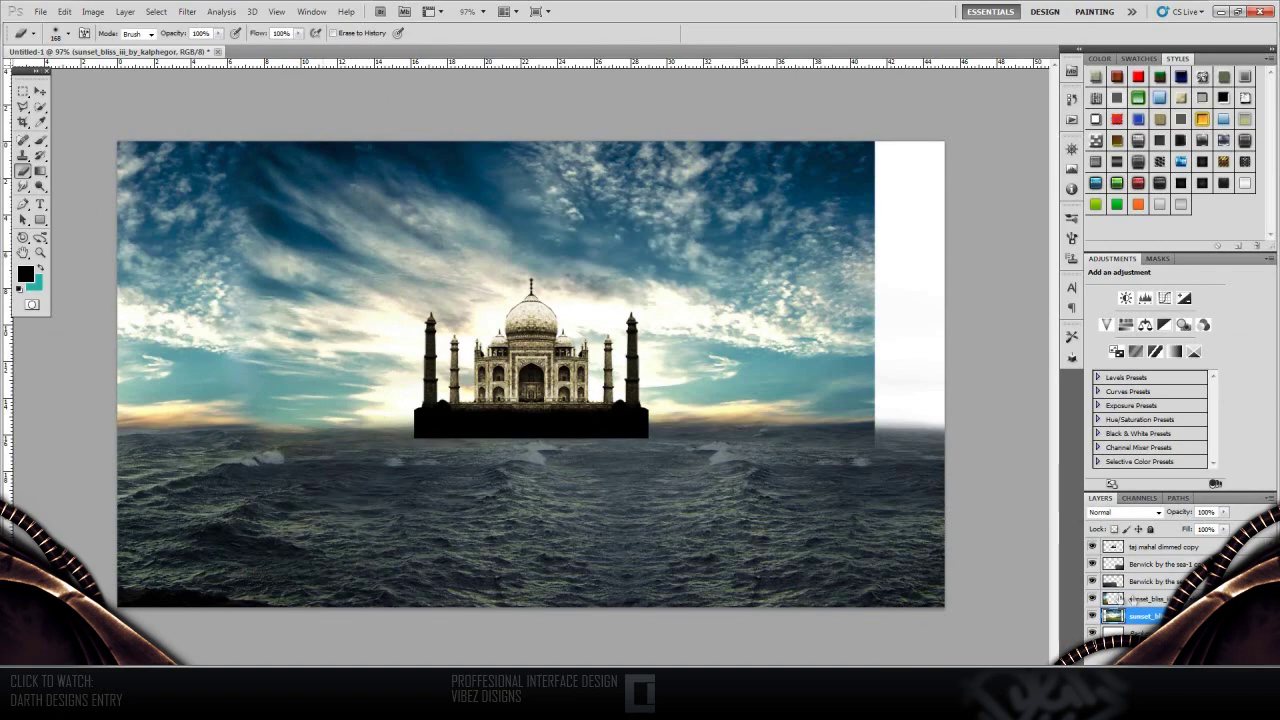
{"action": "left_click", "coordinate": [40, 91]}
Duplicate and horizontally flip the sky to cover the right side, softening its vertical edge
{"action": "key", "text": "ctrl+j"}
{"action": "key", "text": "ctrl+t"}
{"action": "right_click", "coordinate": [630, 337]}
{"action": "left_click", "coordinate": [672, 520]}
{"action": "mouse_move", "coordinate": [300, 318]}
{"action": "left_mouse_down"}
{"action": "mouse_move", "coordinate": [872, 318]}
{"action": "mouse_move", "coordinate": [468, 362]}
{"action": "mouse_move", "coordinate": [890, 362]}
{"action": "left_mouse_up"}
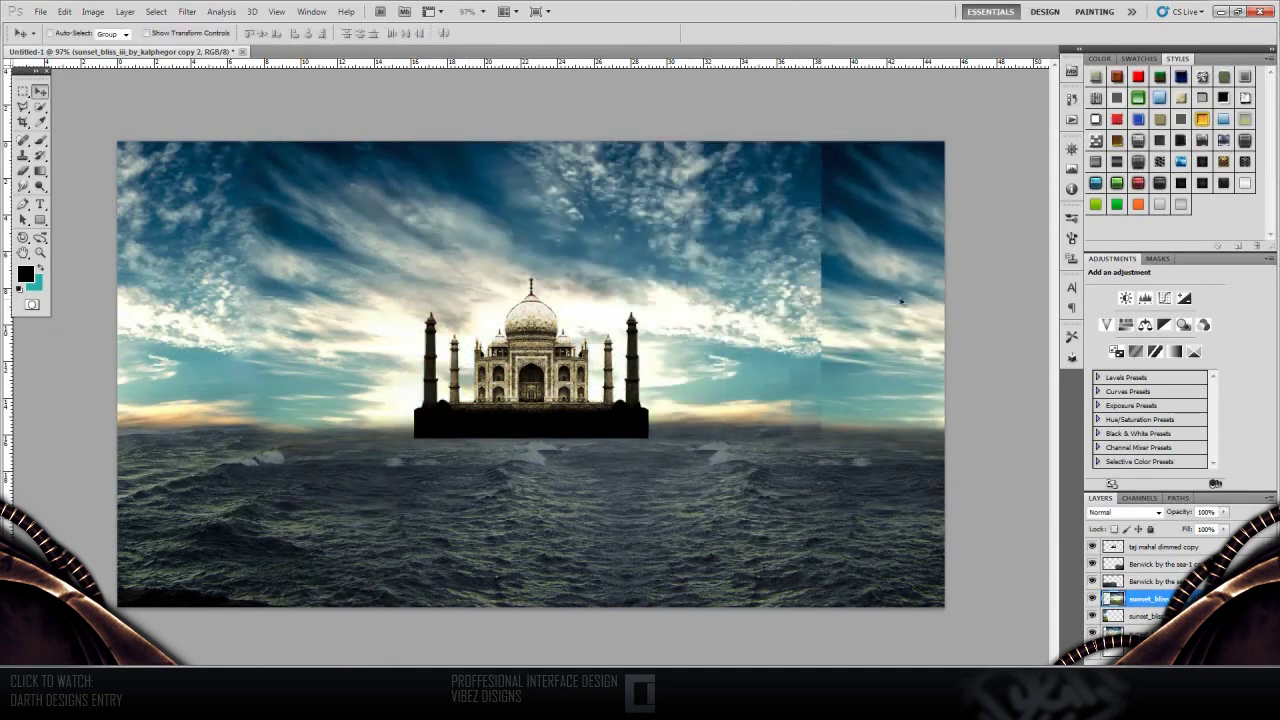
{"action": "key", "text": "e"}
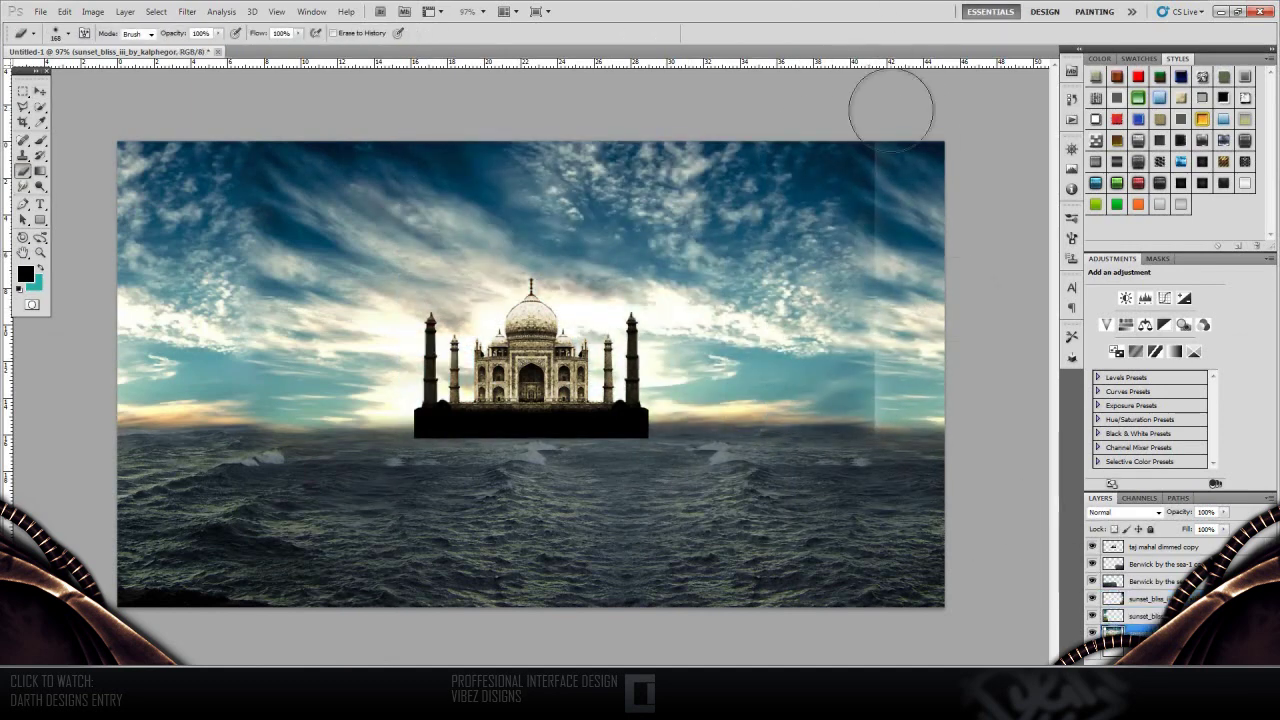
{"action": "left_click_drag", "start_coordinate": [886, 110], "coordinate": [880, 470]}
{"action": "key", "text": "v"}
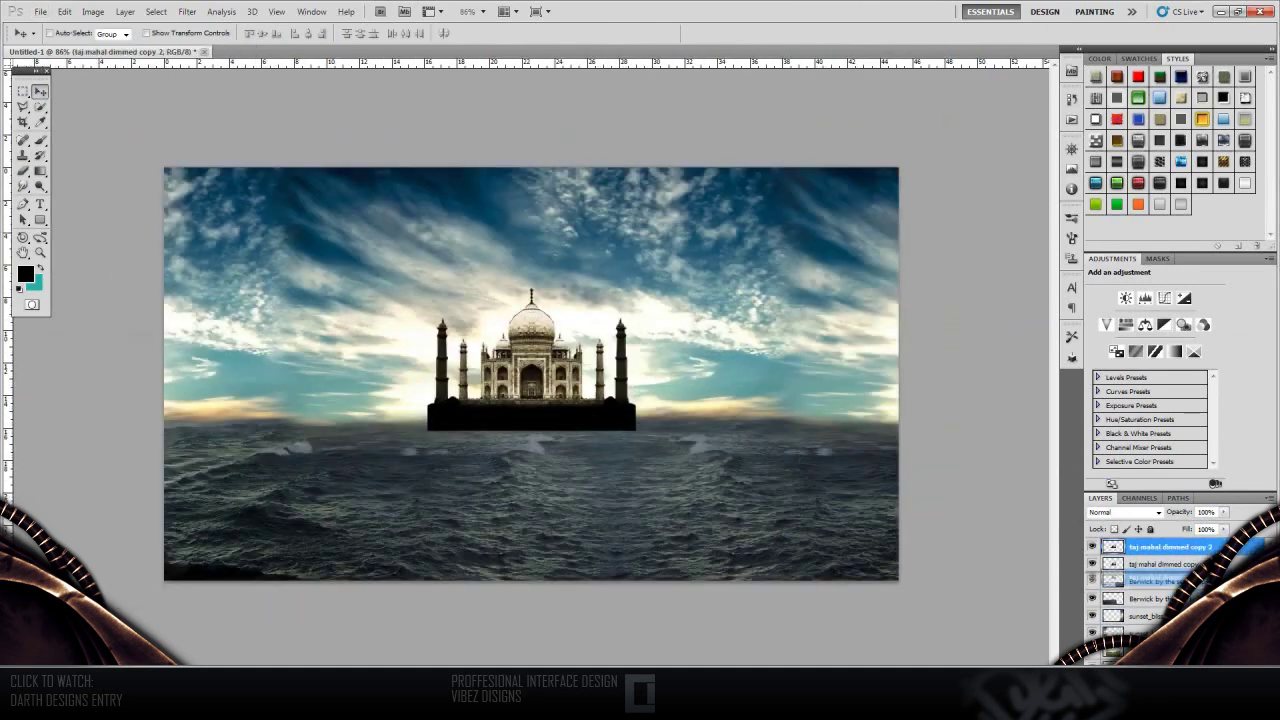
{"action": "key", "text": "ctrl+t"}
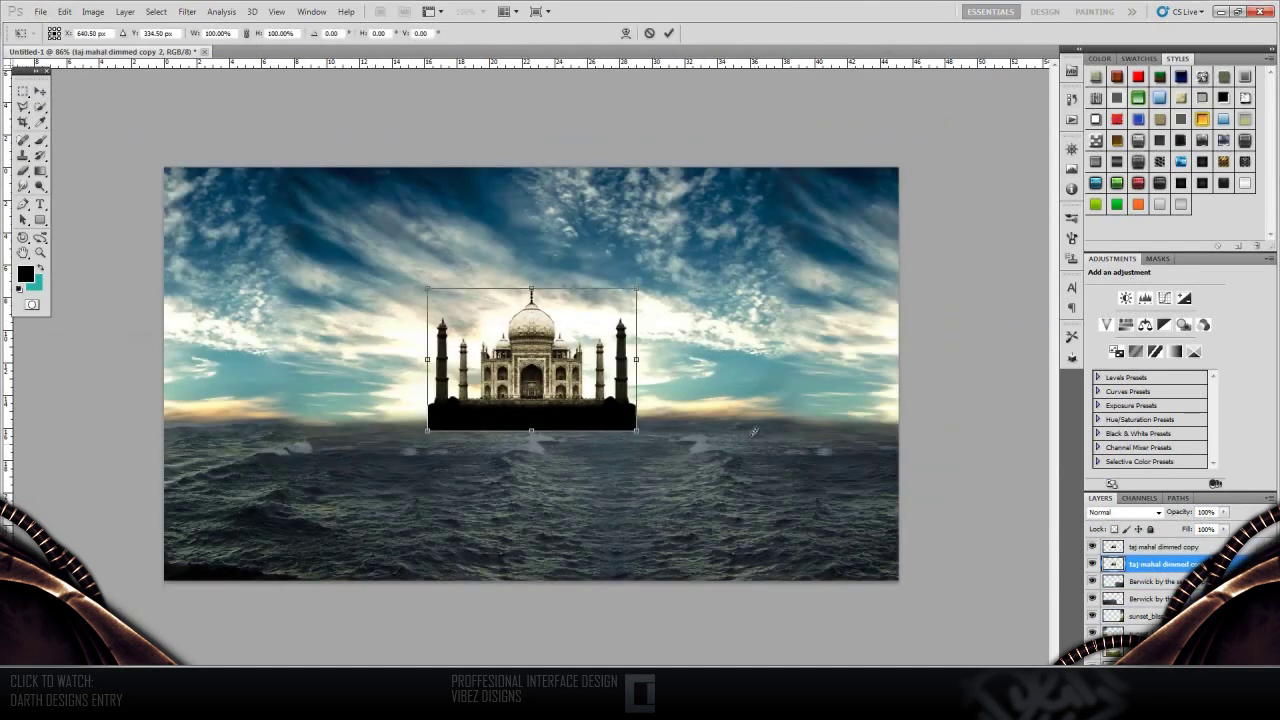
Flip the Taj Mahal copy upside down and line it up beneath the original
{"action": "left_click_drag", "start_coordinate": [308, 275], "coordinate": [294, 332]}
{"action": "key", "text": "Escape"}
{"action": "key", "text": "ctrl+t"}
{"action": "right_click", "coordinate": [828, 432]}
{"action": "key", "text": "Escape"}
{"action": "mouse_move", "coordinate": [531, 360]}
{"action": "left_mouse_down"}
{"action": "mouse_move", "coordinate": [531, 505]}
{"action": "mouse_move", "coordinate": [612, 484]}
{"action": "mouse_move", "coordinate": [580, 484]}
{"action": "left_mouse_up"}
{"action": "key", "text": "ctrl+t"}
{"action": "key", "text": "Return"}
Flare the reflection's bottom outward with a Perspective transform
{"action": "key", "text": "ctrl+t"}
{"action": "right_click", "coordinate": [770, 572]}
{"action": "key", "text": "Escape"}
{"action": "right_click", "coordinate": [738, 511]}
{"action": "left_click", "coordinate": [779, 387]}
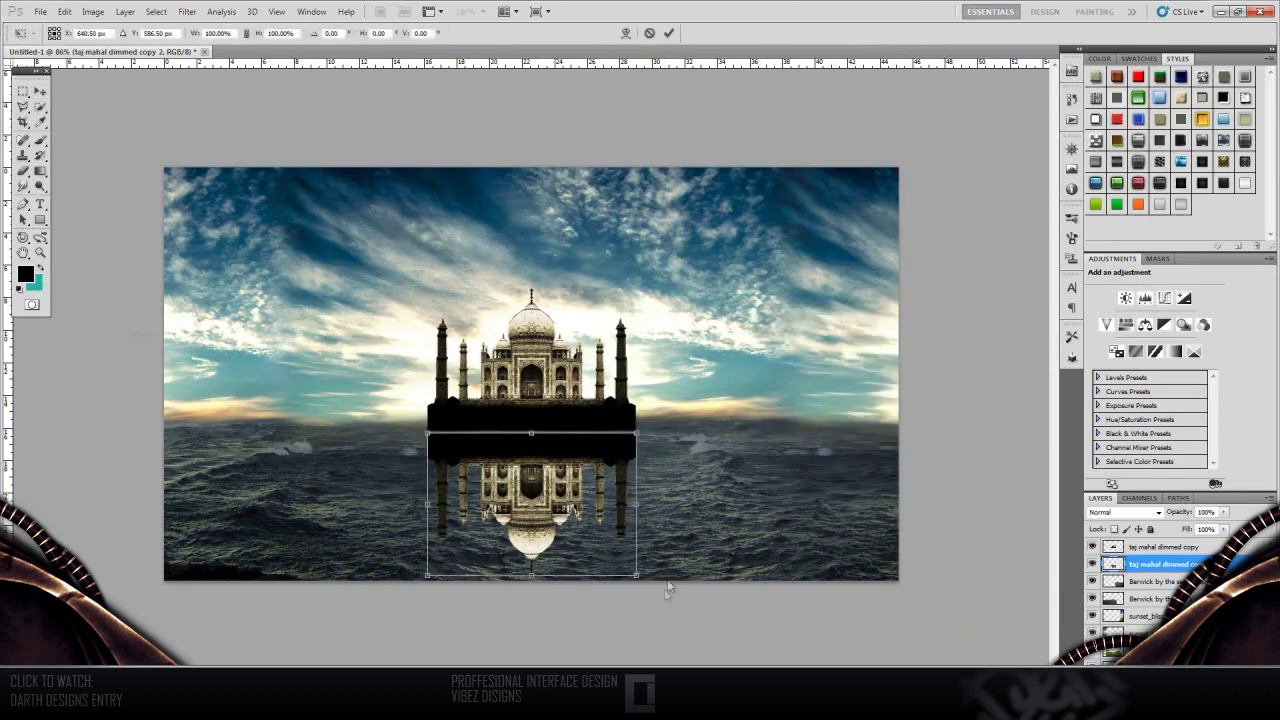
{"action": "left_click_drag", "start_coordinate": [637, 575], "coordinate": [668, 578]}
{"action": "key", "text": "Return"}
Give the reflection a black Color Overlay and a Gaussian Blur
{"action": "double_click", "coordinate": [1180, 564]}
{"action": "left_click", "coordinate": [986, 491]}
{"action": "left_click", "coordinate": [1157, 289]}
{"action": "left_click", "coordinate": [657, 634]}
{"action": "left_click", "coordinate": [980, 457]}
{"action": "left_click", "coordinate": [1200, 410]}
{"action": "left_click", "coordinate": [187, 11]}
{"action": "mouse_move", "coordinate": [194, 133]}
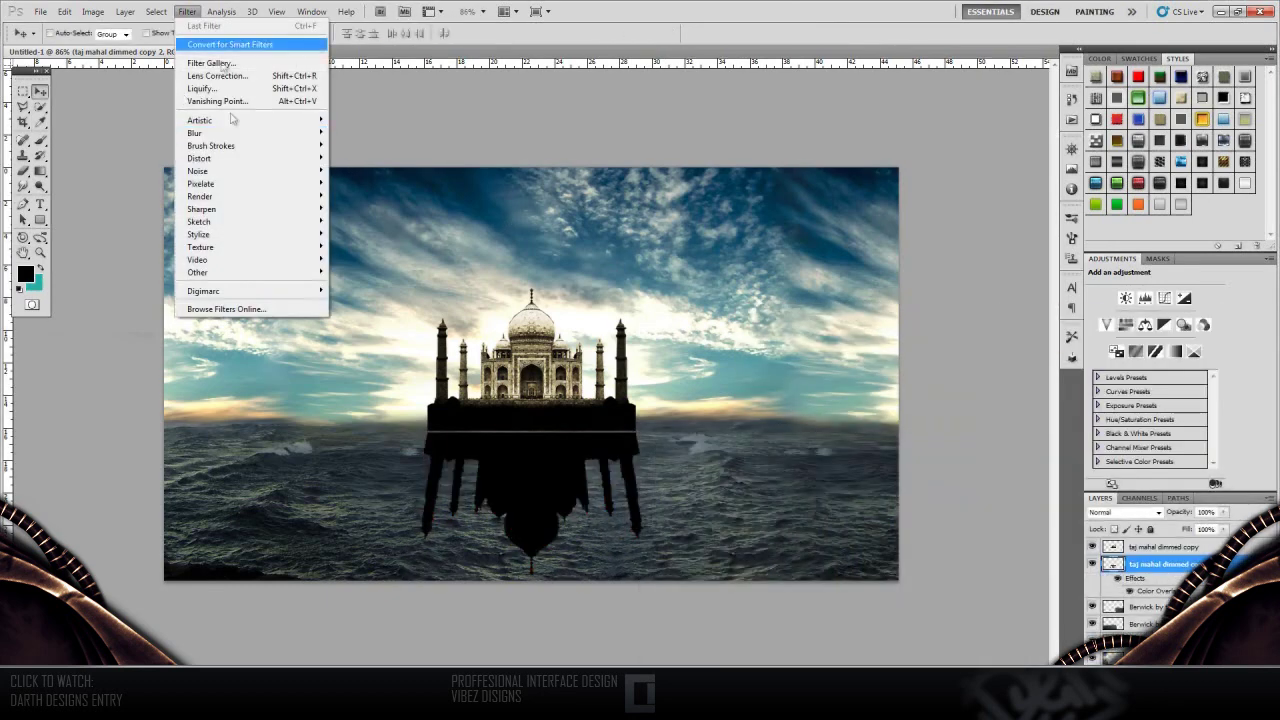
{"action": "left_click", "coordinate": [130, 166]}
{"action": "left_click", "coordinate": [908, 243]}
Darken the right edge of the Taj Mahal's base silhouette on the top layer
{"action": "left_click", "coordinate": [1163, 547]}
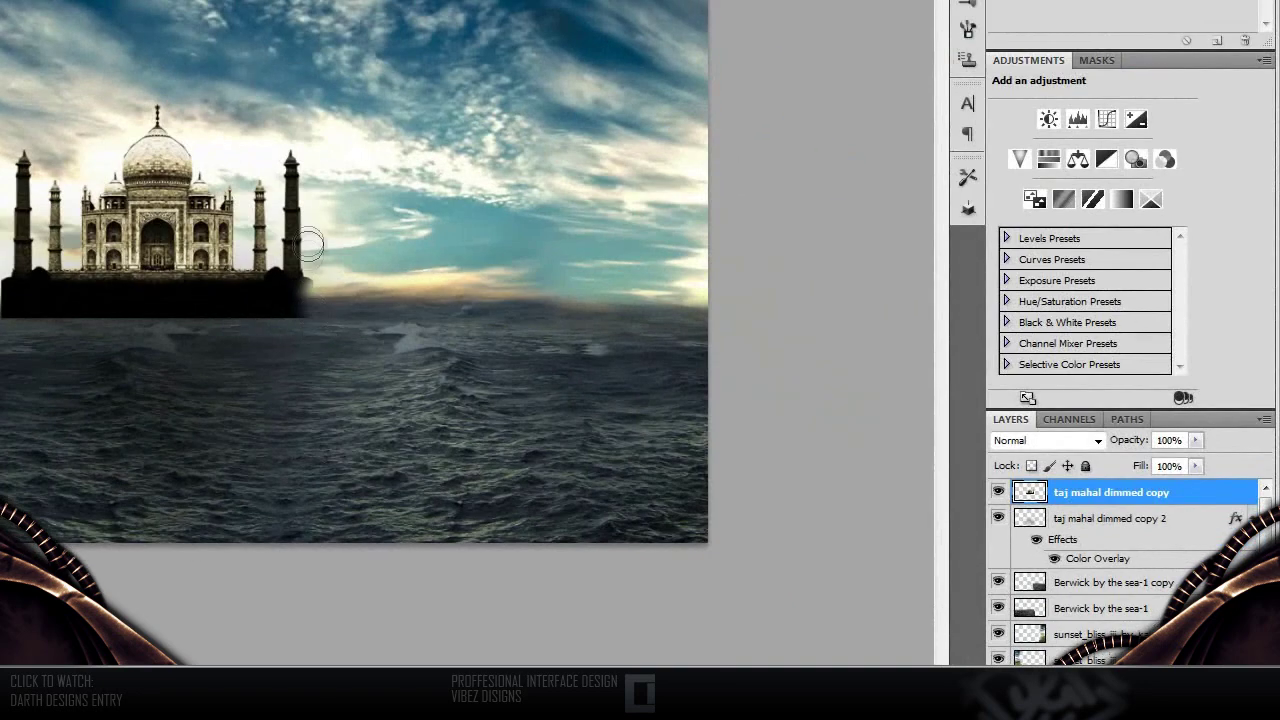
{"action": "mouse_move", "coordinate": [304, 280]}
{"action": "left_mouse_down"}
{"action": "mouse_move", "coordinate": [306, 312]}
{"action": "mouse_move", "coordinate": [327, 302]}
{"action": "left_mouse_up"}
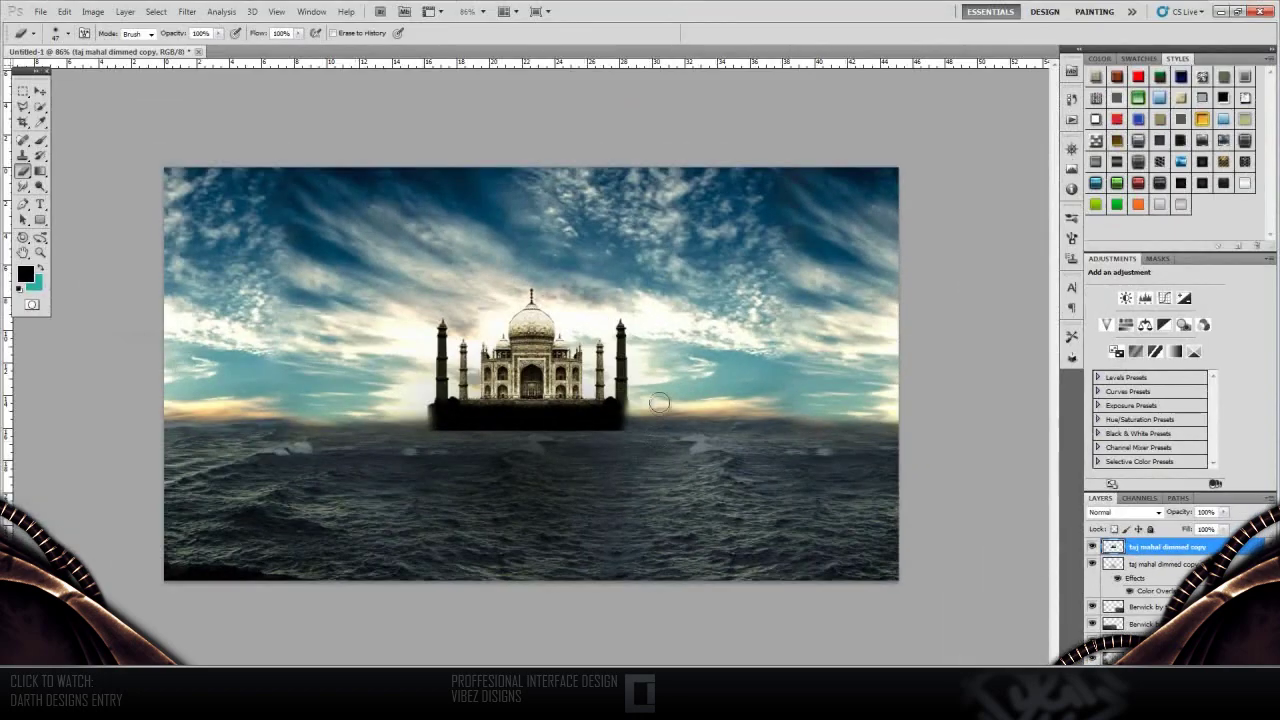
{"action": "key", "text": "ctrl+plus"}
{"action": "left_click", "coordinate": [62, 33]}
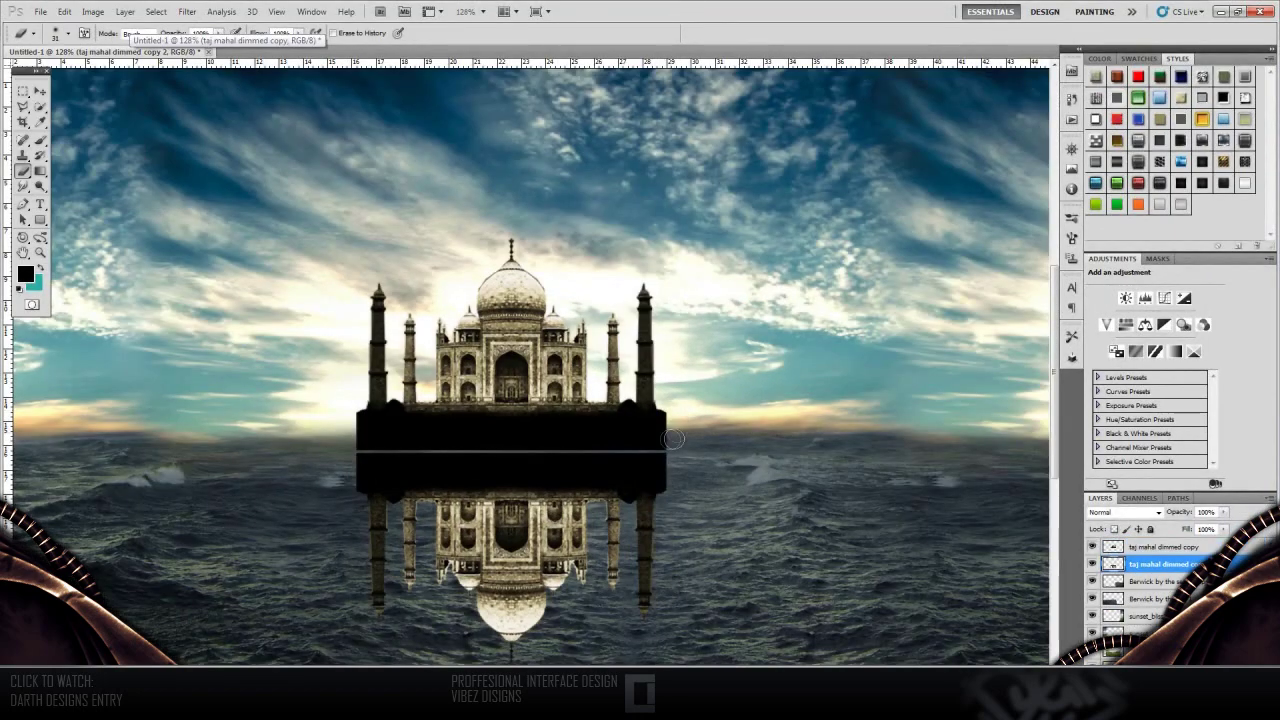
Apply a black Color Overlay layer style to the reflection
{"action": "double_click", "coordinate": [1160, 564]}
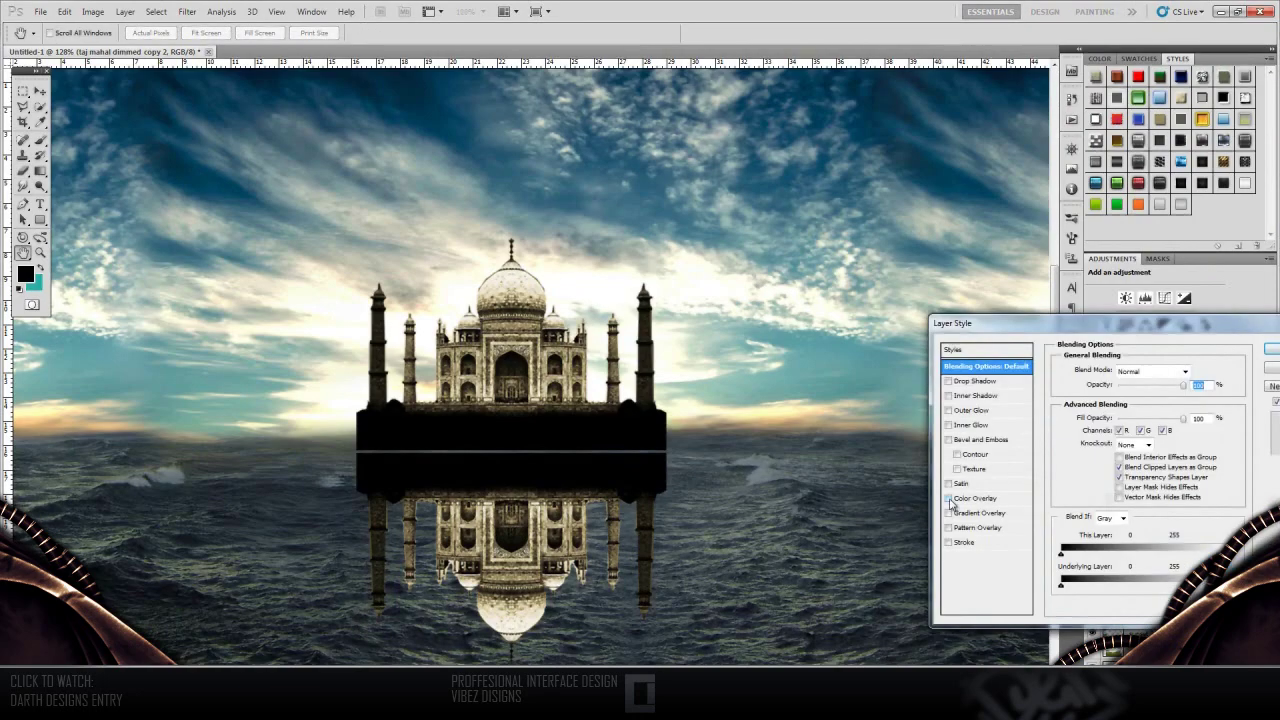
{"action": "left_click", "coordinate": [971, 509]}
{"action": "left_click", "coordinate": [1191, 371]}
{"action": "left_click", "coordinate": [671, 623]}
{"action": "left_click", "coordinate": [975, 460]}
{"action": "left_click", "coordinate": [1194, 337]}
Widen the reflection's bottom with a Perspective transform
{"action": "key", "text": "ctrl+t"}
{"action": "right_click", "coordinate": [826, 335]}
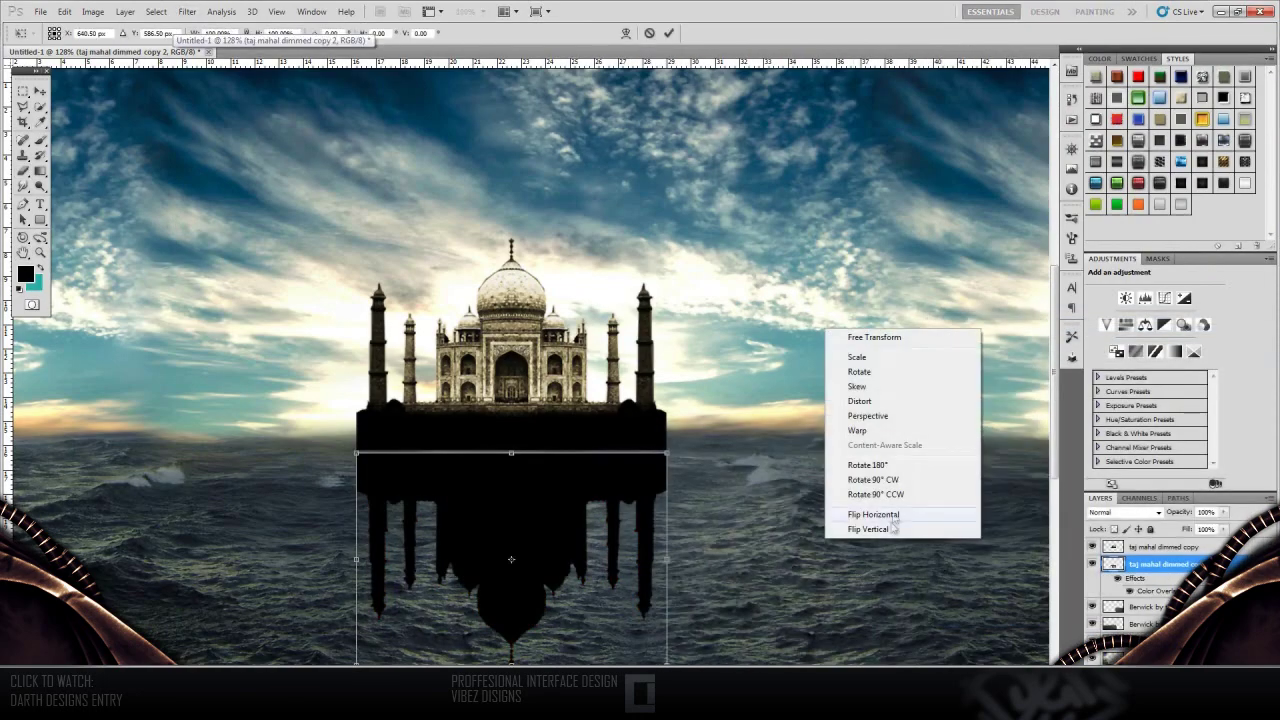
{"action": "left_click", "coordinate": [860, 415]}
{"action": "left_click_drag", "start_coordinate": [666, 650], "coordinate": [718, 650]}
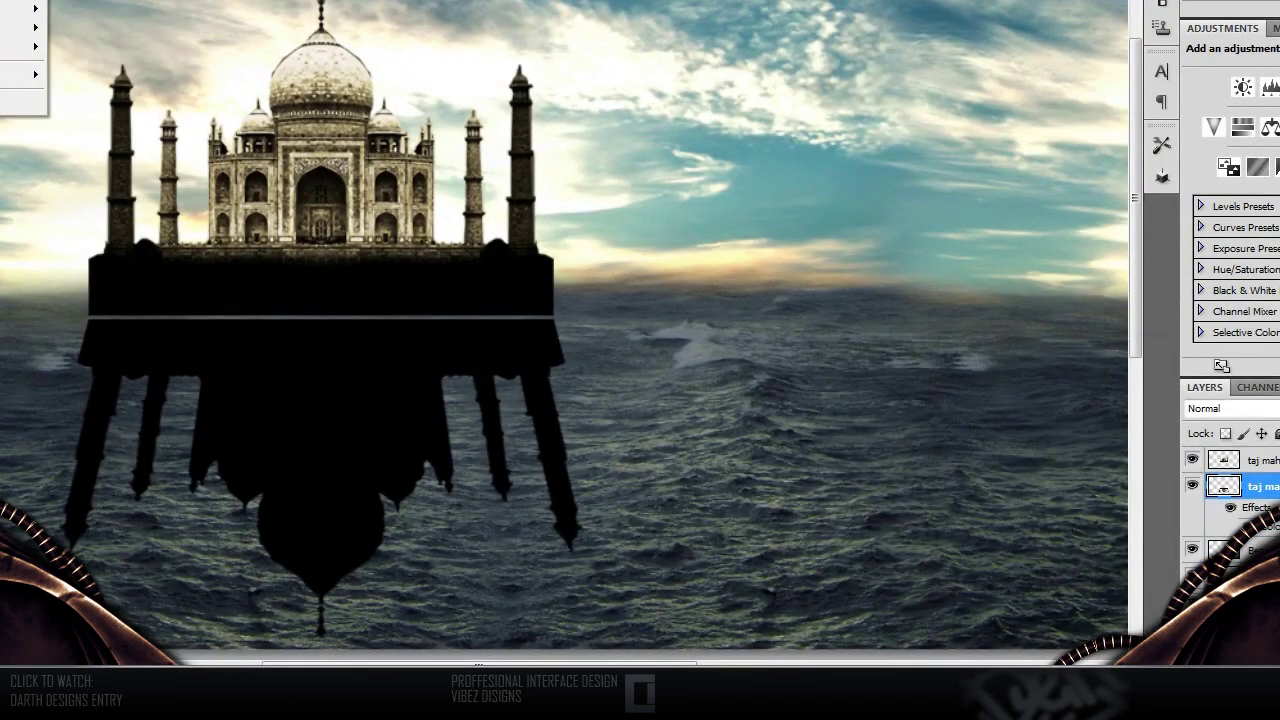
{"action": "key", "text": "Return"}
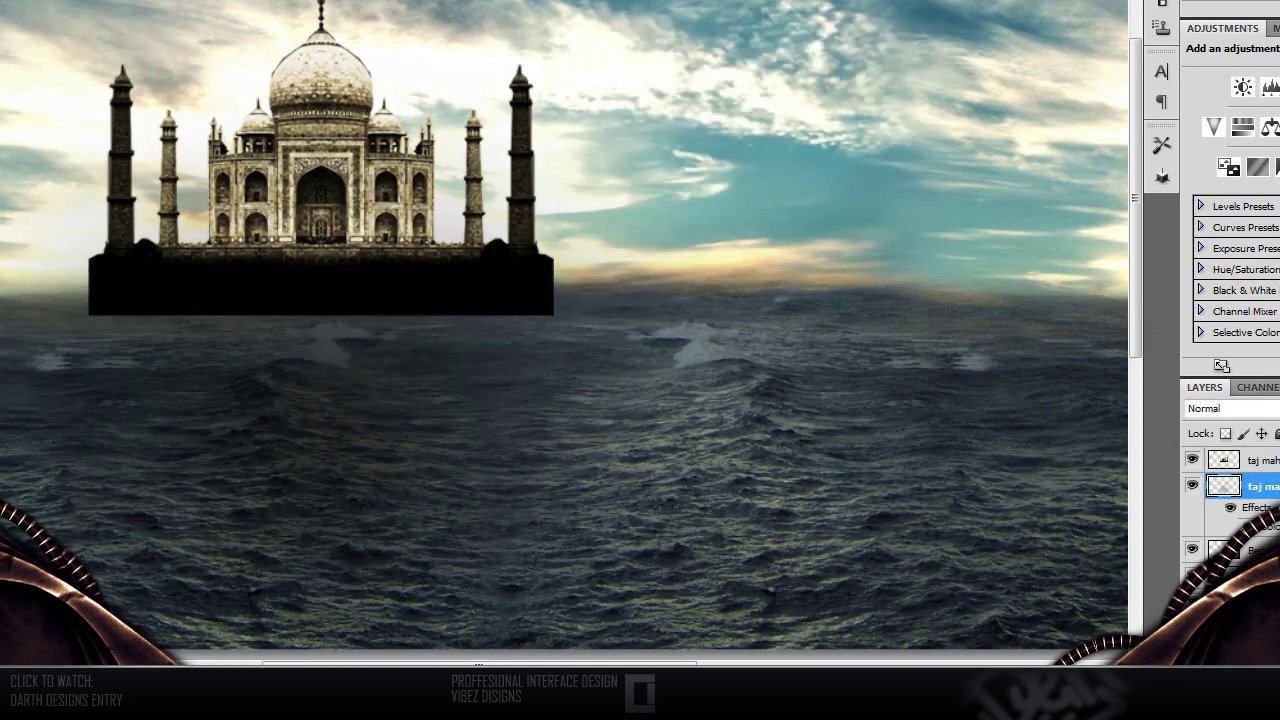
Soften the dark base's right edge with the eraser and a Box Blur
{"action": "key", "text": "alt+bracketright"}
{"action": "left_click_drag", "start_coordinate": [558, 276], "coordinate": [545, 292]}
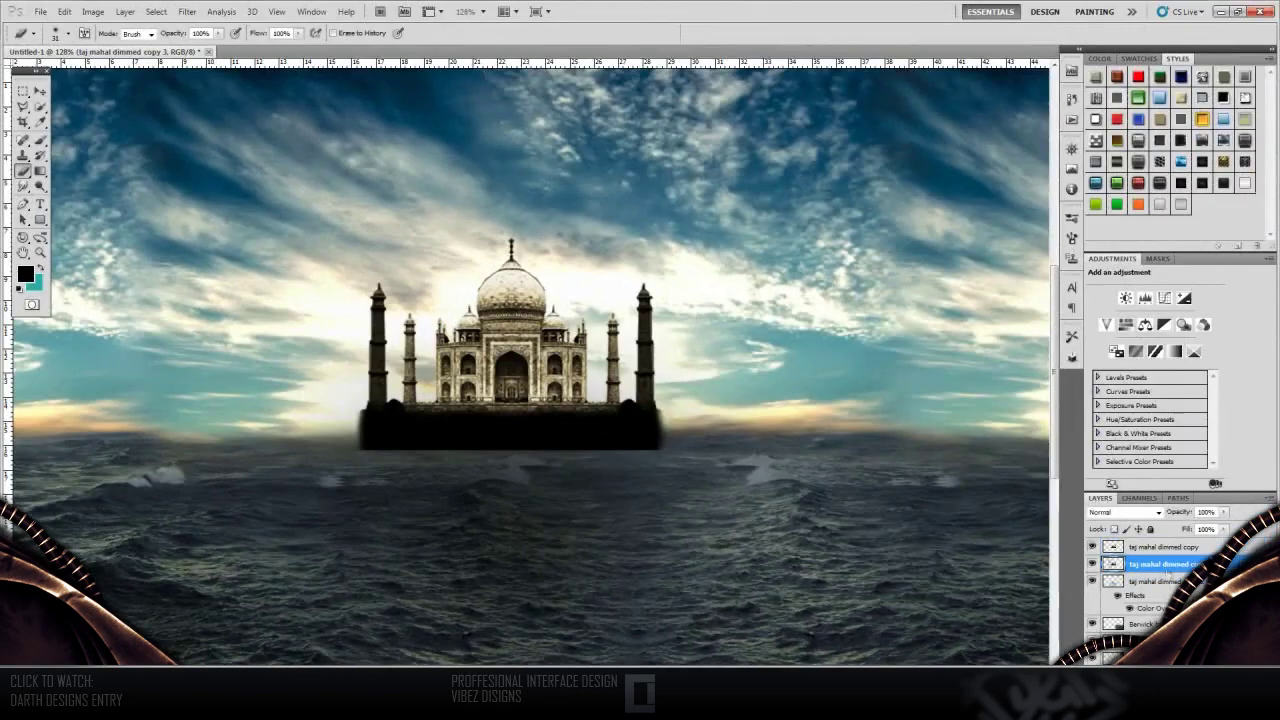
{"action": "left_click", "coordinate": [276, 12]}
{"action": "mouse_move", "coordinate": [195, 133]}
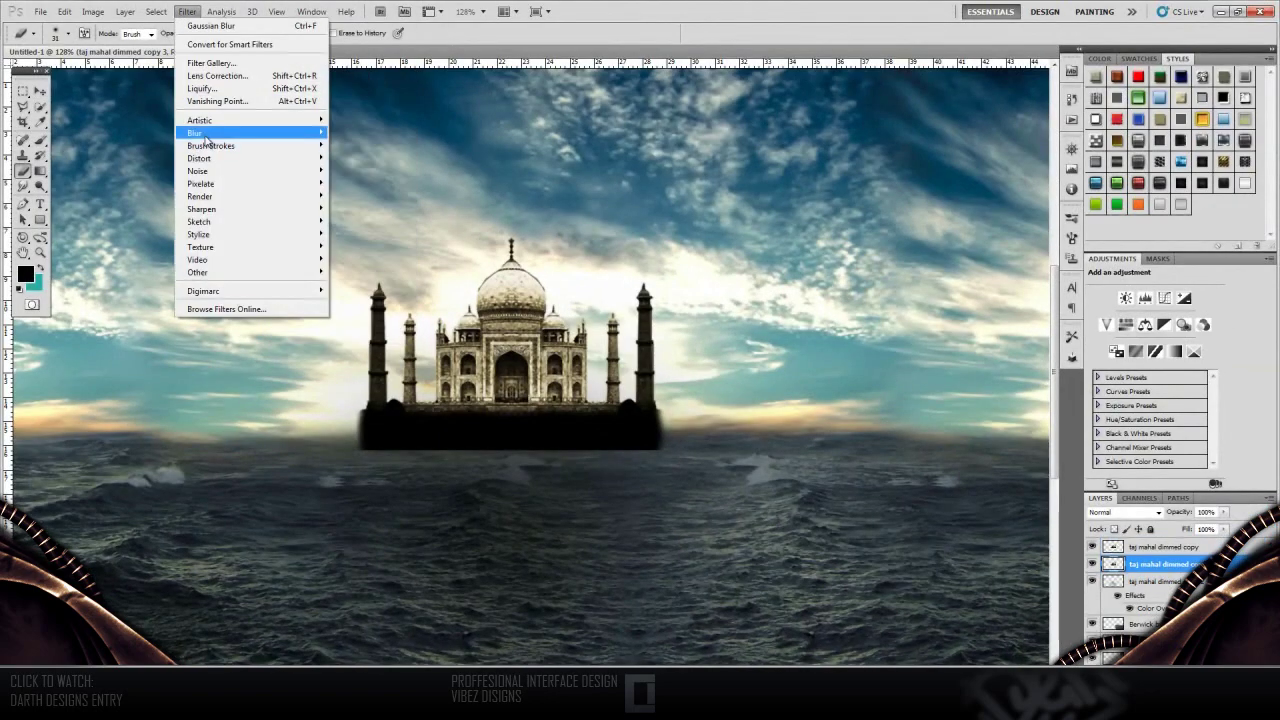
{"action": "left_click", "coordinate": [141, 172]}
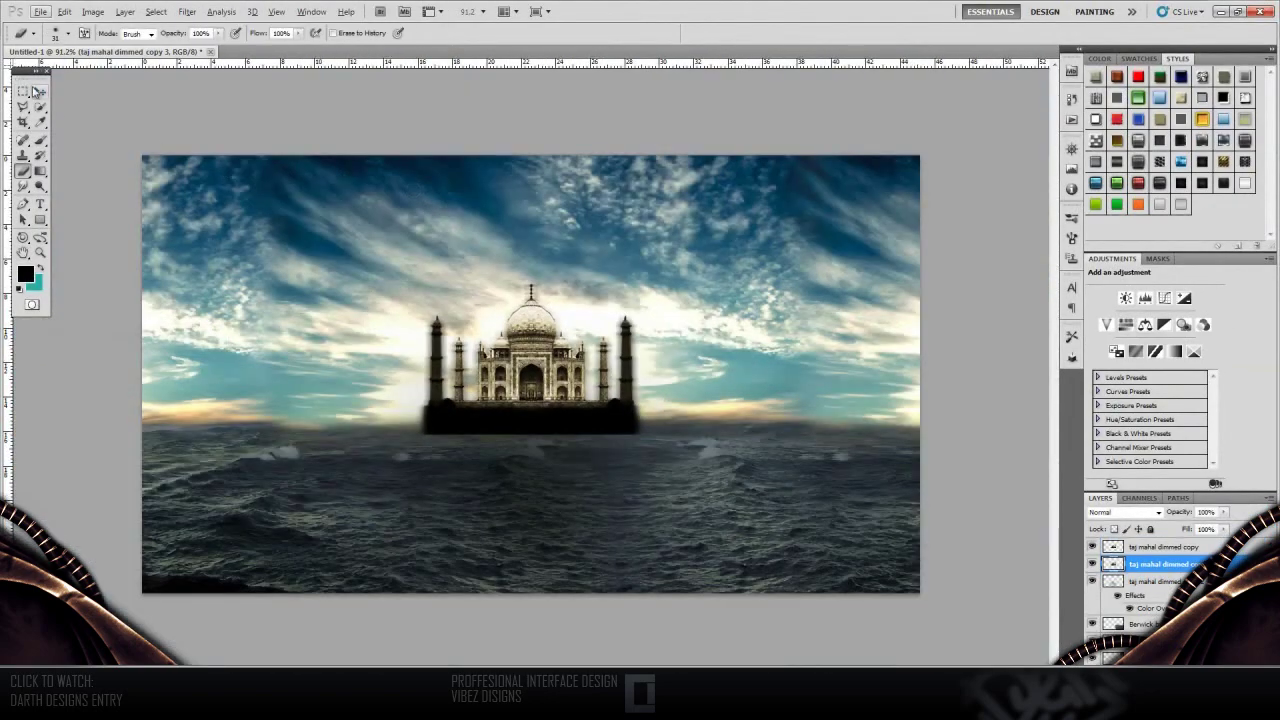
Add a Hue/Saturation layer at Saturation -100 with 88% opacity
{"action": "left_click", "coordinate": [1160, 547]}
{"action": "left_click", "coordinate": [1129, 325]}
{"action": "left_click_drag", "start_coordinate": [1150, 366], "coordinate": [1092, 366]}
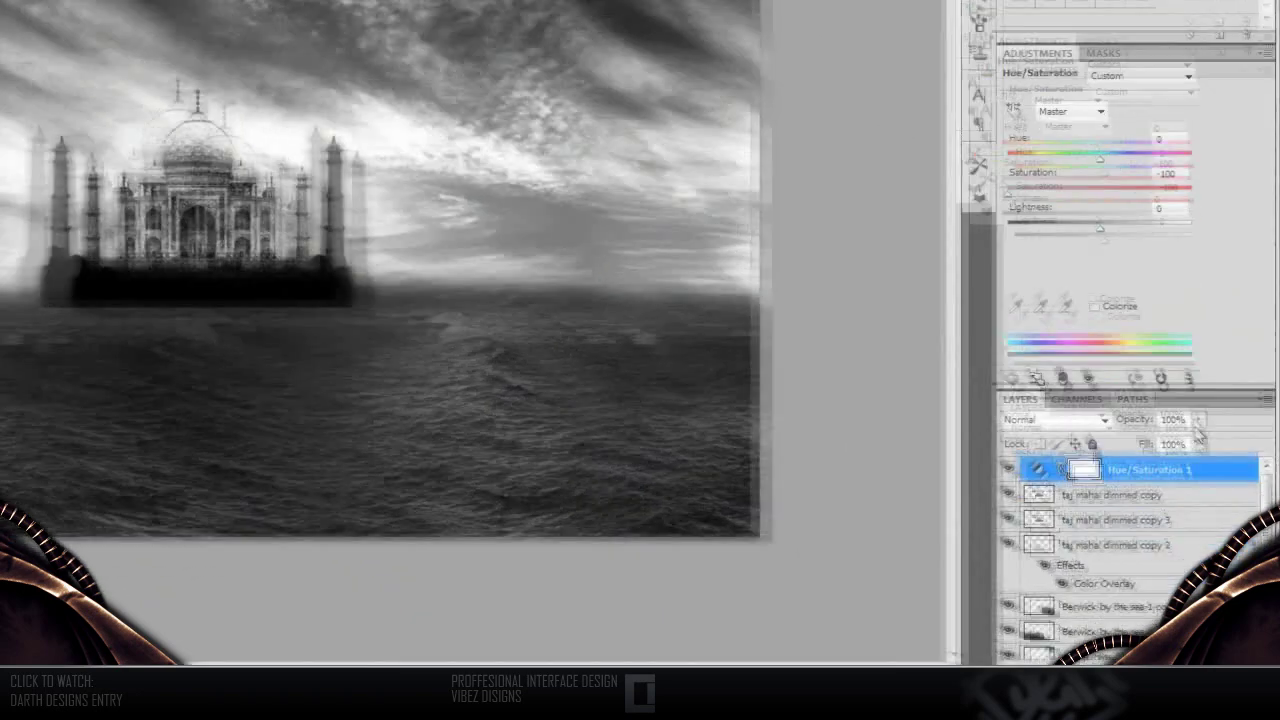
{"action": "key", "text": "8"}
{"action": "key", "text": "8"}
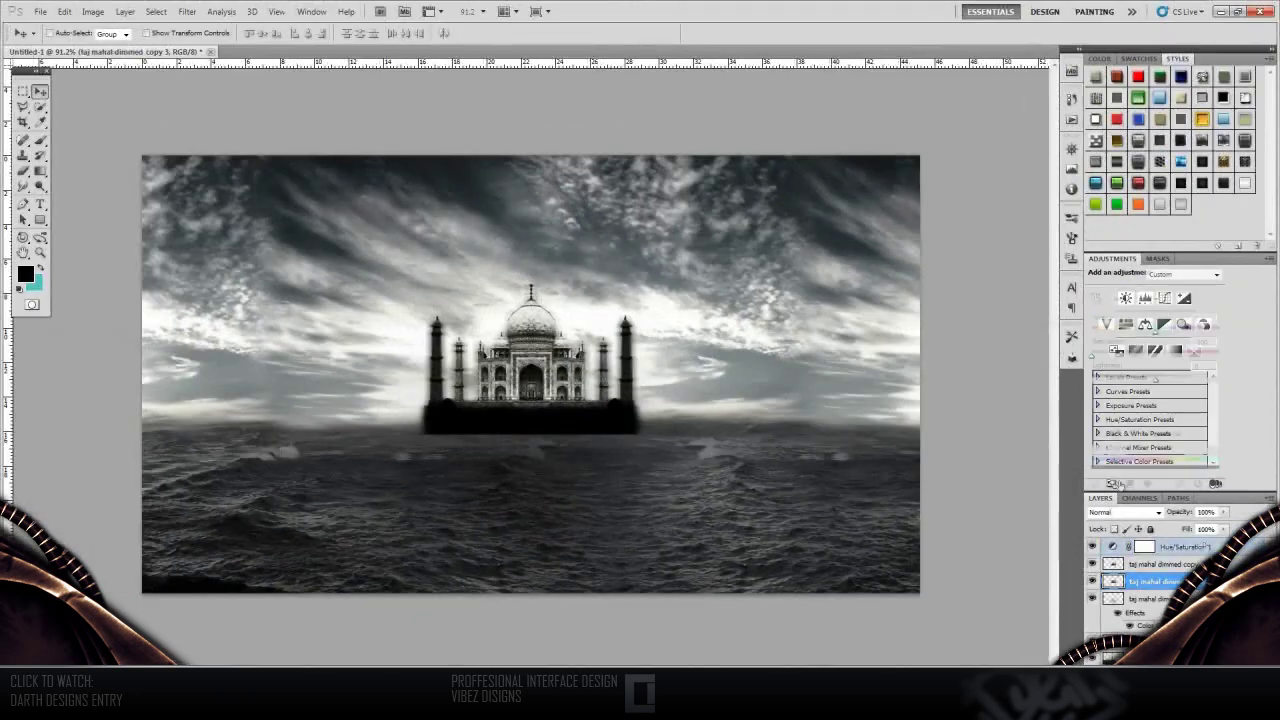
Add a purple-orange Gradient Map in Overlay blend mode at 75% opacity
{"action": "left_click", "coordinate": [1103, 484]}
{"action": "left_click", "coordinate": [1174, 354]}
{"action": "left_click", "coordinate": [1150, 300]}
{"action": "left_click", "coordinate": [1044, 330]}
{"action": "left_click", "coordinate": [1143, 325]}
{"action": "left_click", "coordinate": [1124, 512]}
{"action": "left_click", "coordinate": [1130, 371]}
{"action": "left_click_drag", "start_coordinate": [1218, 528], "coordinate": [1207, 533]}
Add a teal Gradient Map in Overlay blend mode at 52% opacity
{"action": "left_click", "coordinate": [1093, 484]}
{"action": "left_click", "coordinate": [1146, 325]}
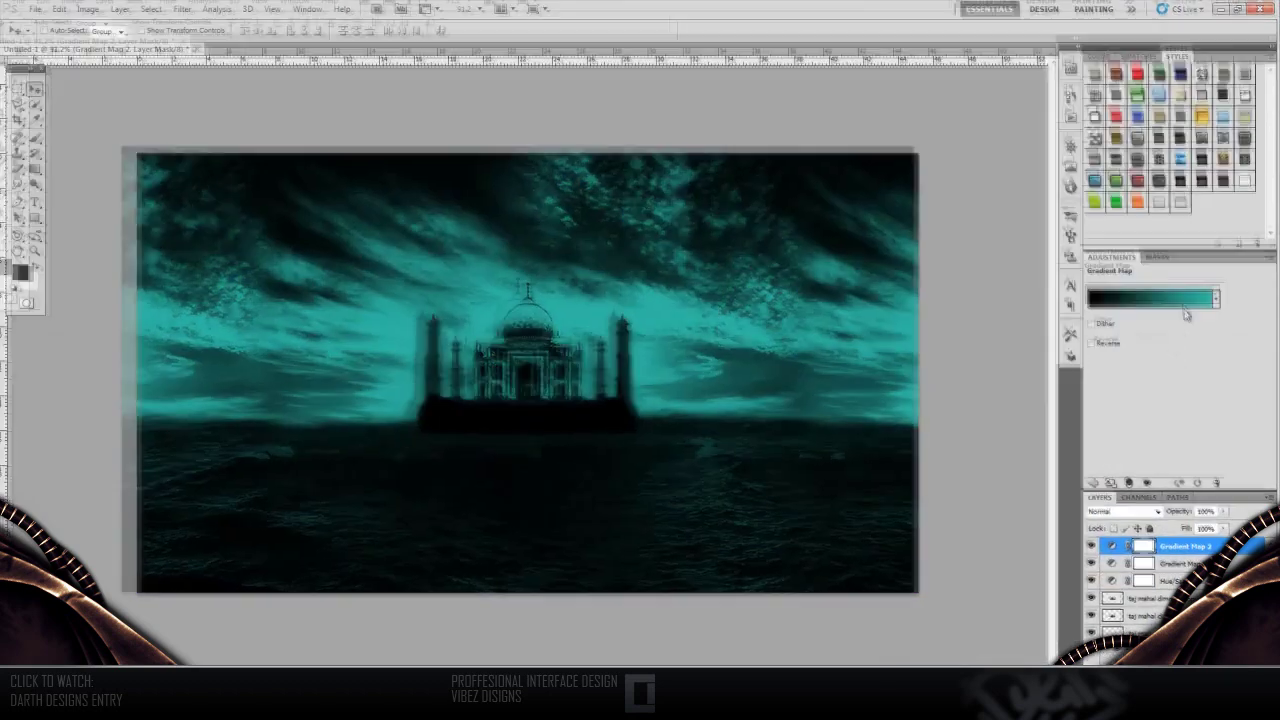
{"action": "left_click", "coordinate": [1124, 512]}
{"action": "left_click", "coordinate": [1040, 166]}
{"action": "left_click_drag", "start_coordinate": [1194, 440], "coordinate": [1131, 457]}
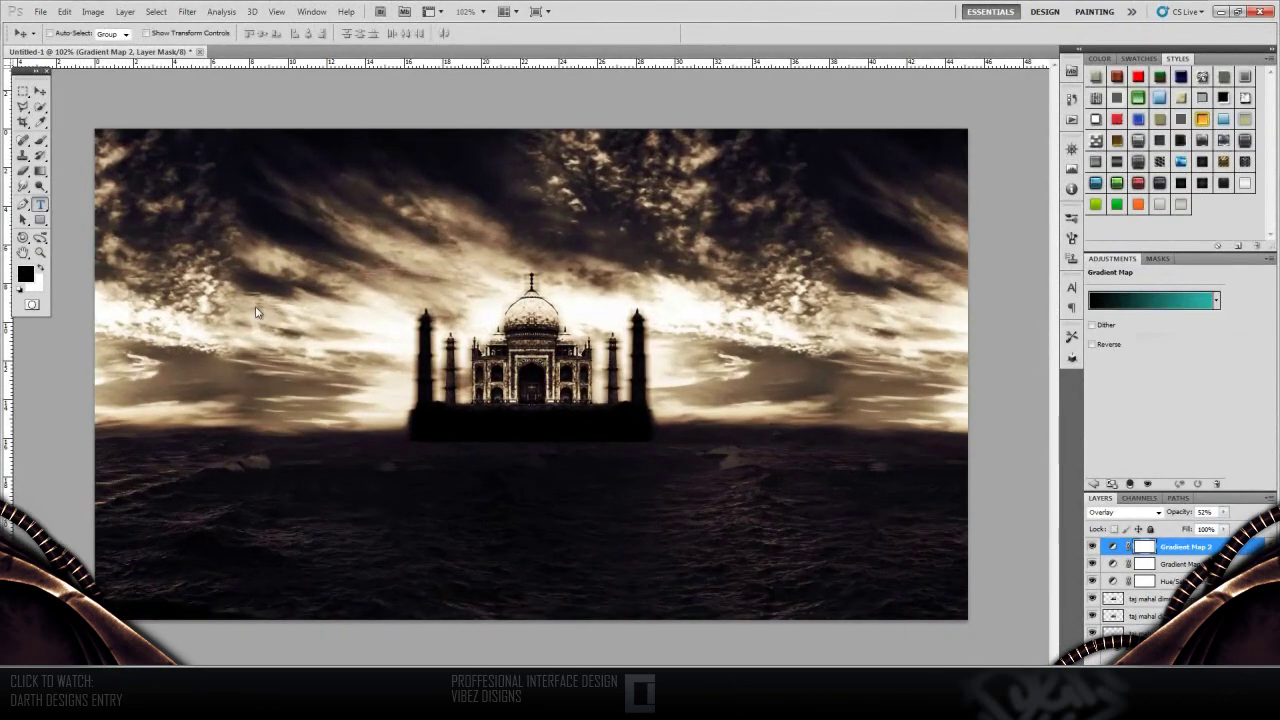
{"action": "left_click", "coordinate": [350, 346]}
{"action": "type", "text": "TAJ MAHAL"}
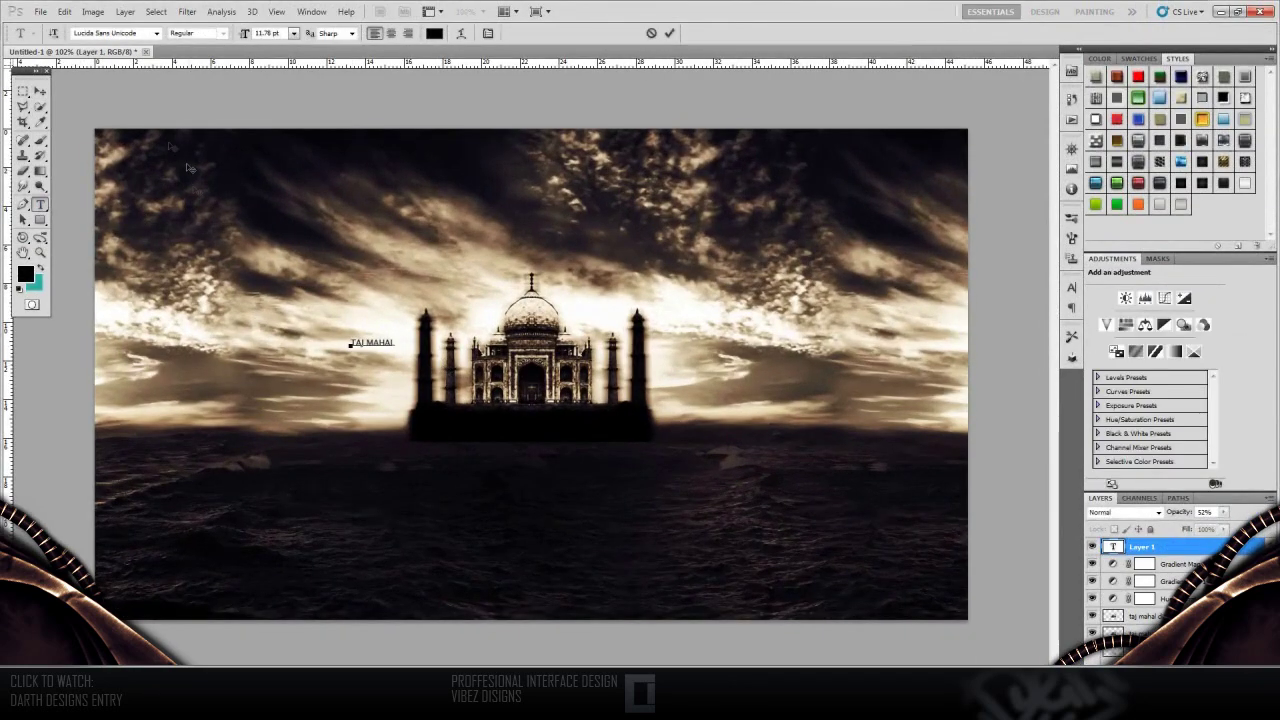
Move the caption left and type the designer credit line, committing the text
{"action": "left_click_drag", "start_coordinate": [372, 343], "coordinate": [332, 343]}
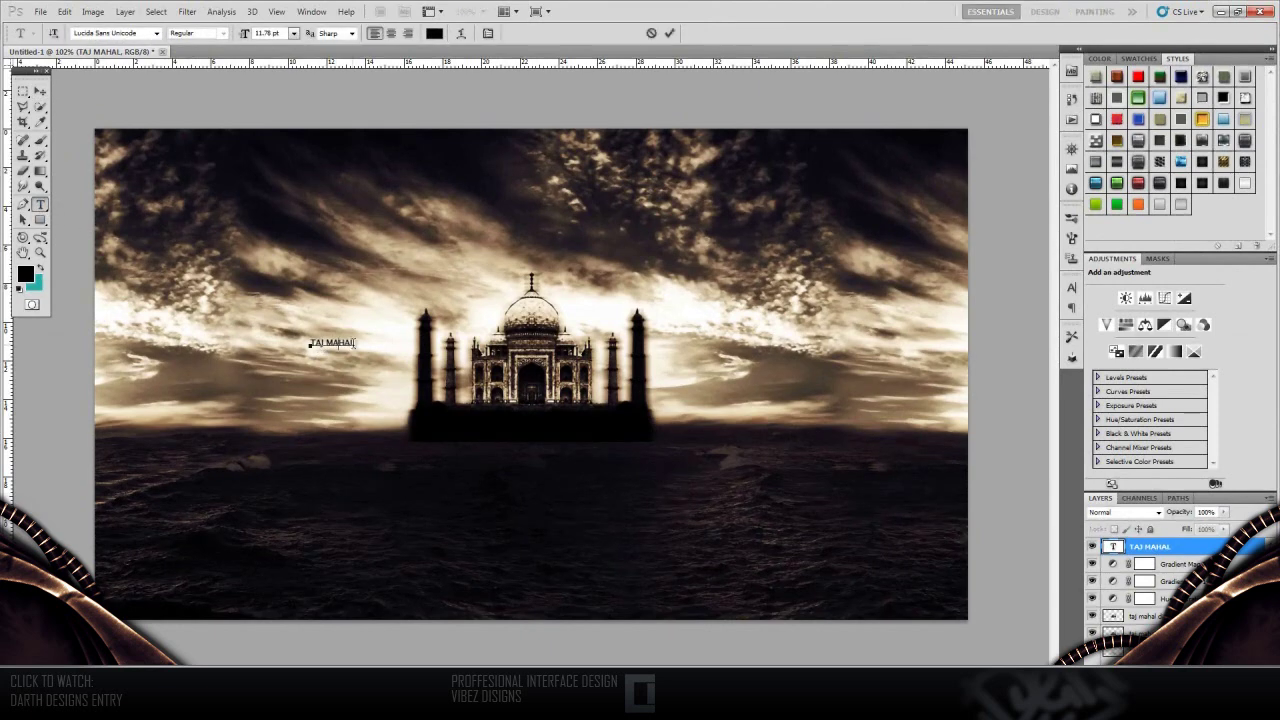
{"action": "type", "text": "Dsigned By Vibez"}
{"action": "key", "text": "ctrl+Return"}
{"action": "key", "text": "v"}
Replace the caption's text with 'TAJ MAHAL'
{"action": "left_click", "coordinate": [40, 204]}
{"action": "left_click", "coordinate": [330, 348]}
{"action": "key", "text": "ctrl+a"}
{"action": "key", "text": "BackSpace"}
{"action": "type", "text": "TAJ MAHAL"}
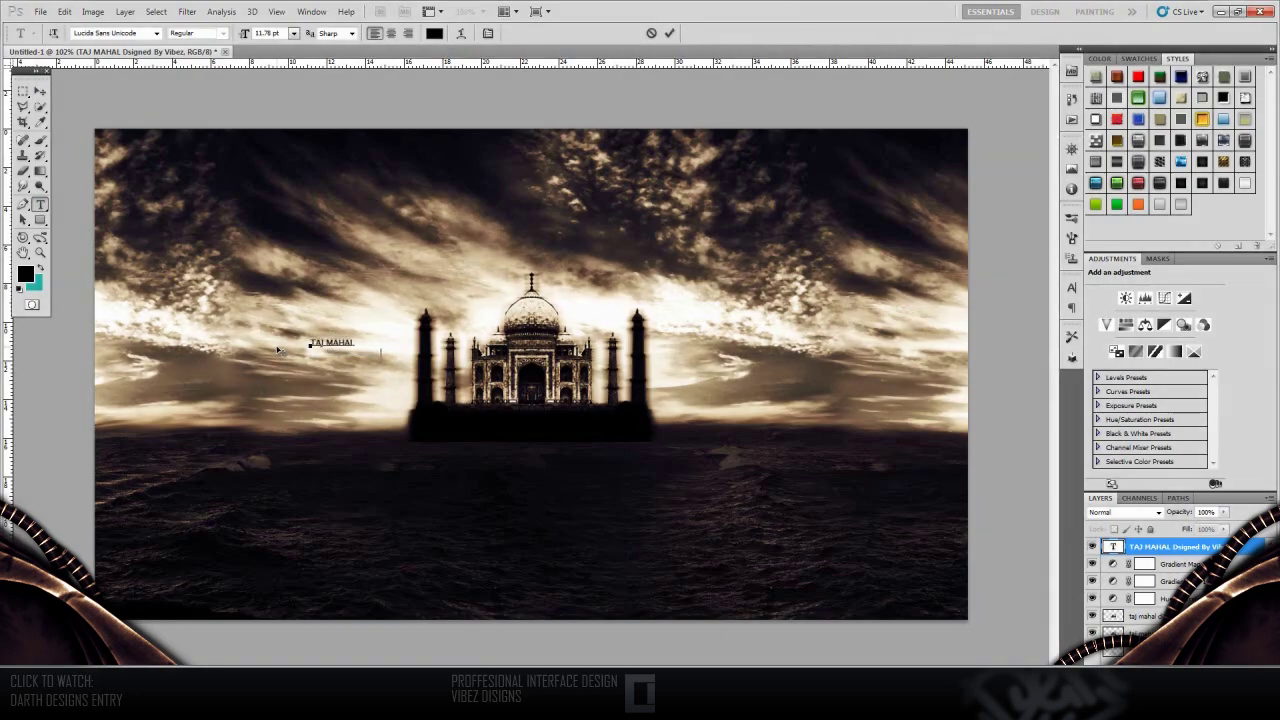